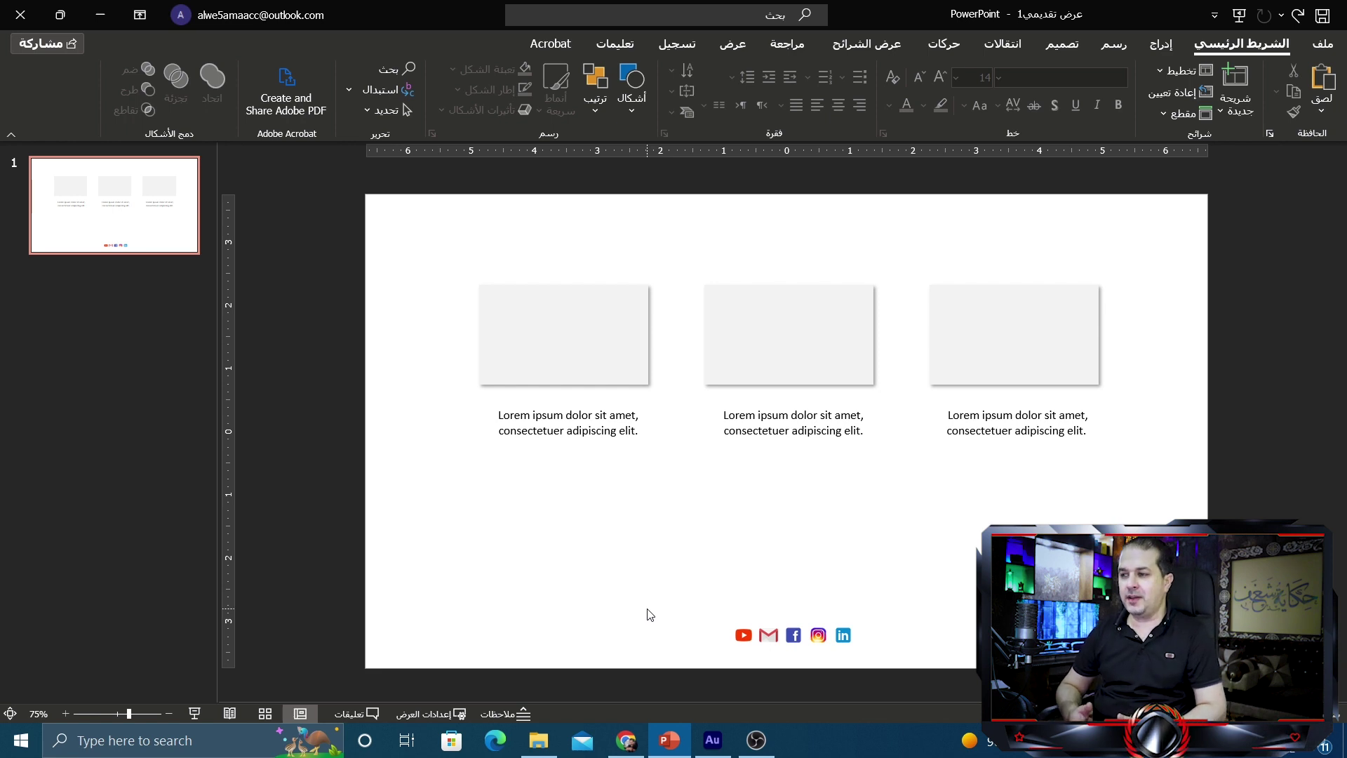
Check the slide's placeholder boxes, middle caption and Gmail icon by selecting each in turn.
click(607, 340)
click(758, 332)
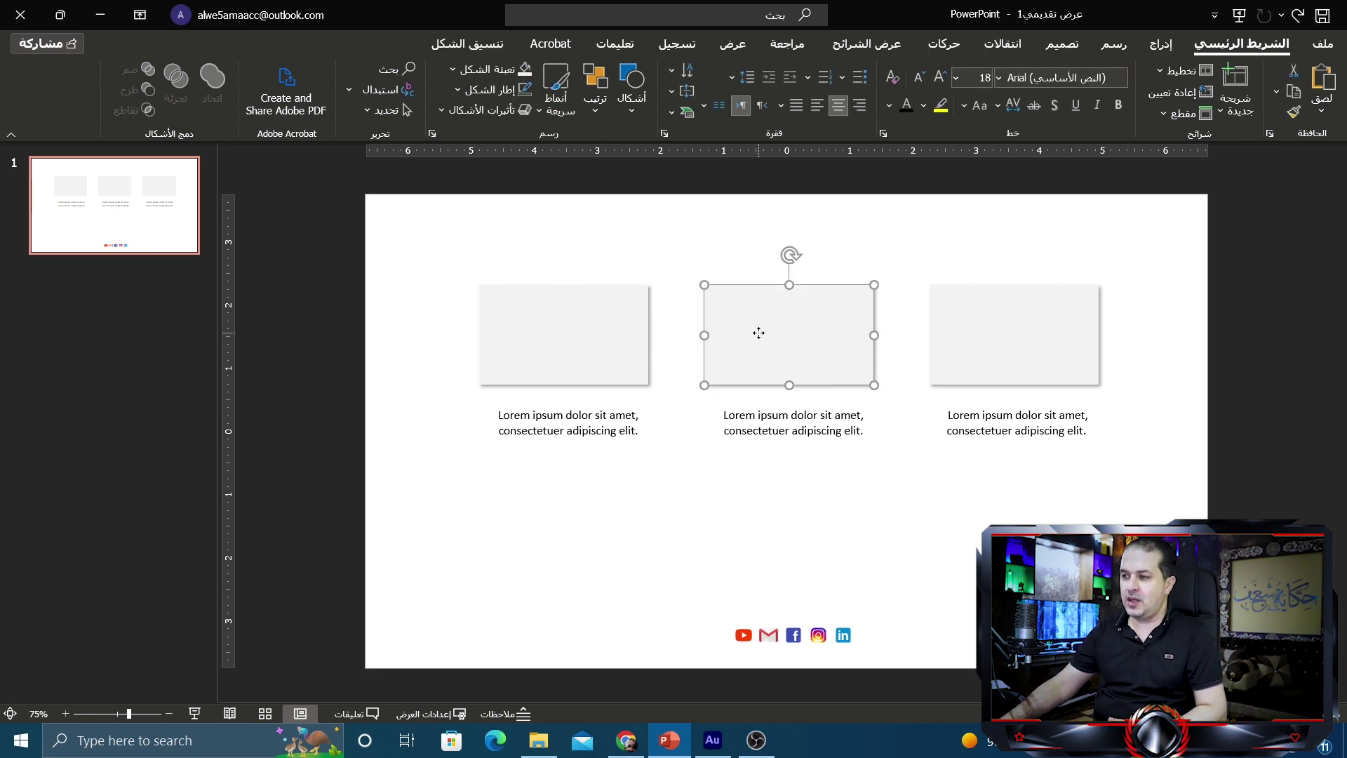
click(772, 417)
click(769, 634)
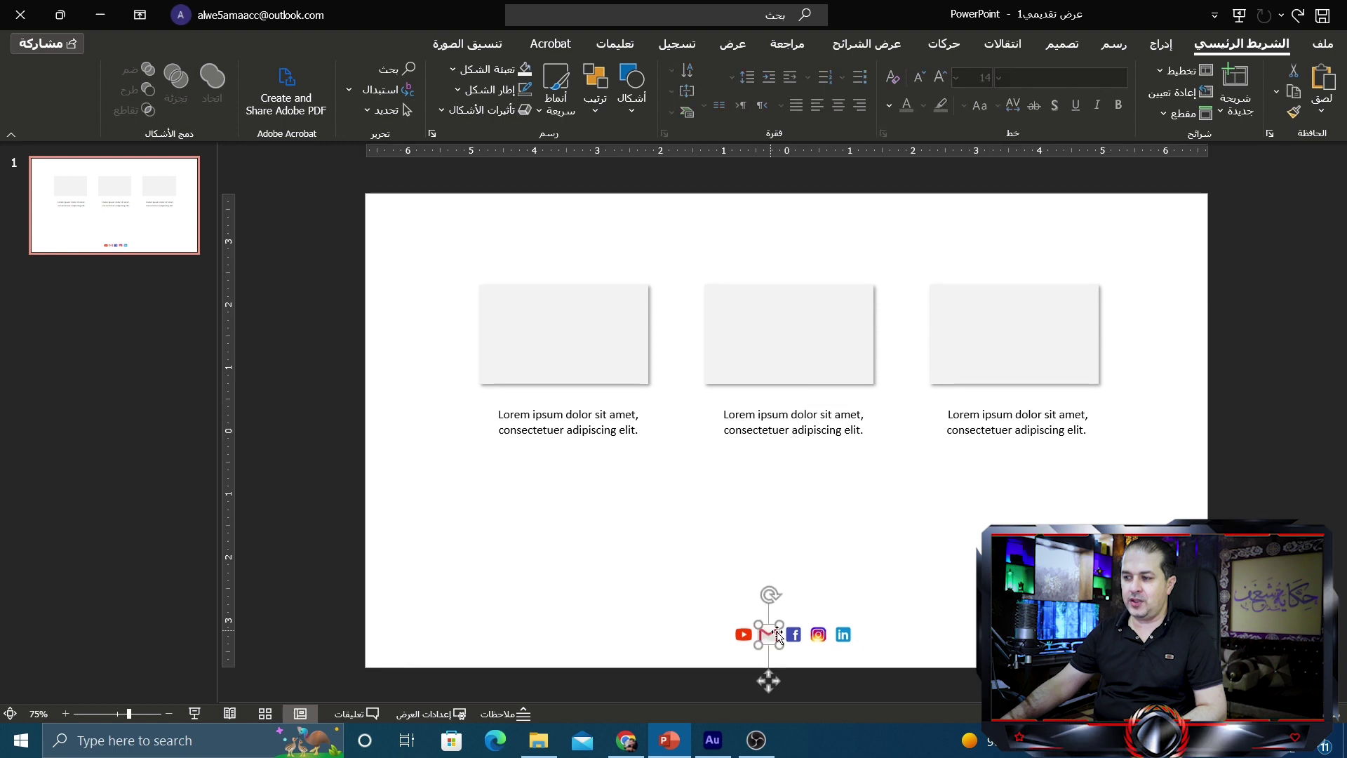
click(886, 585)
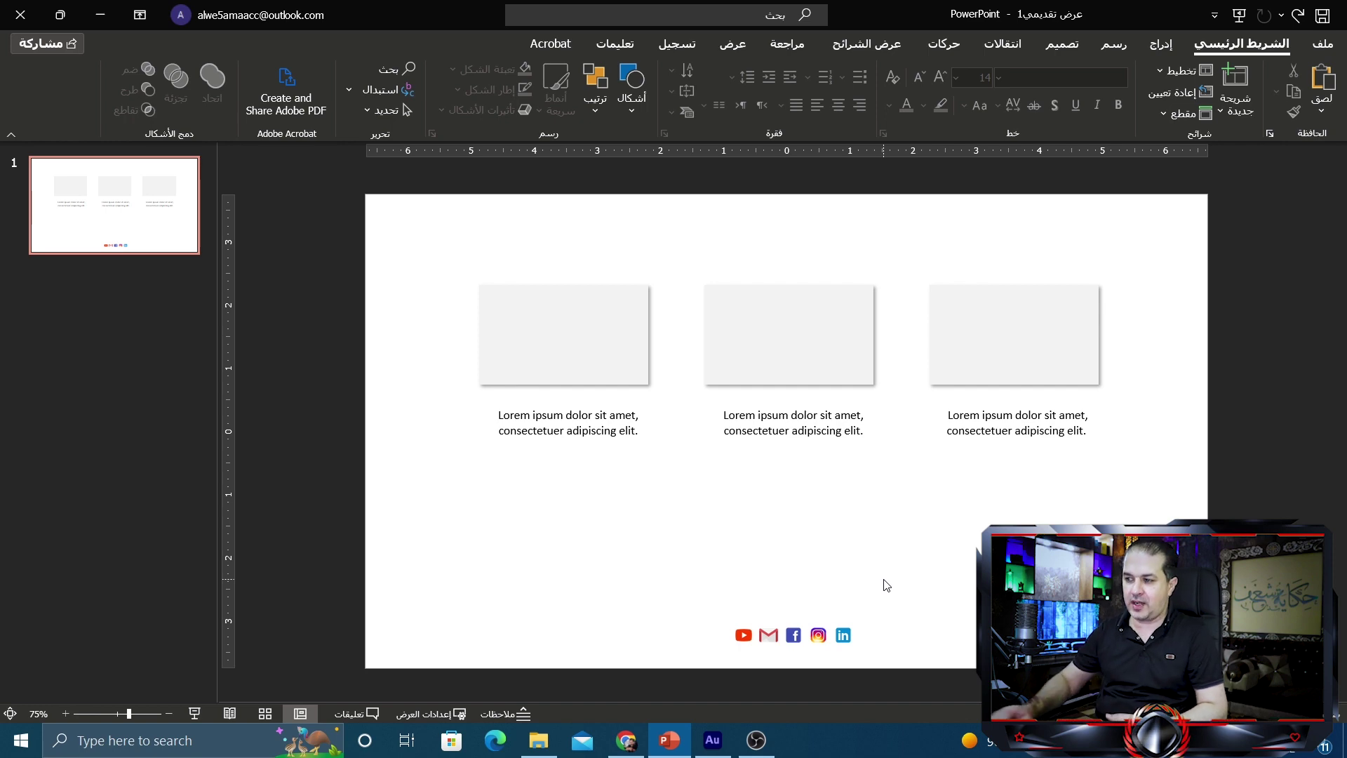
Drag toronto-1298016_1920.jpg from the photo folder onto the slide.
click(538, 739)
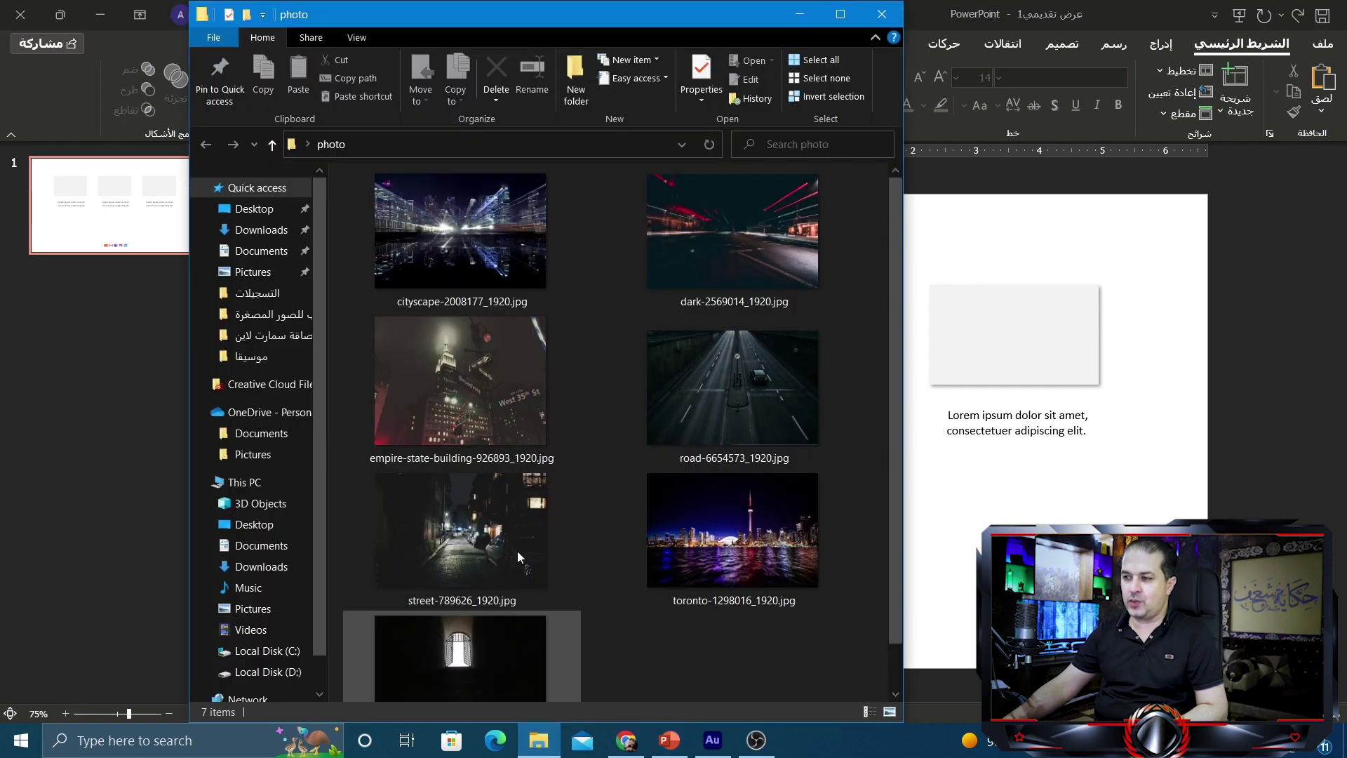
click(729, 390)
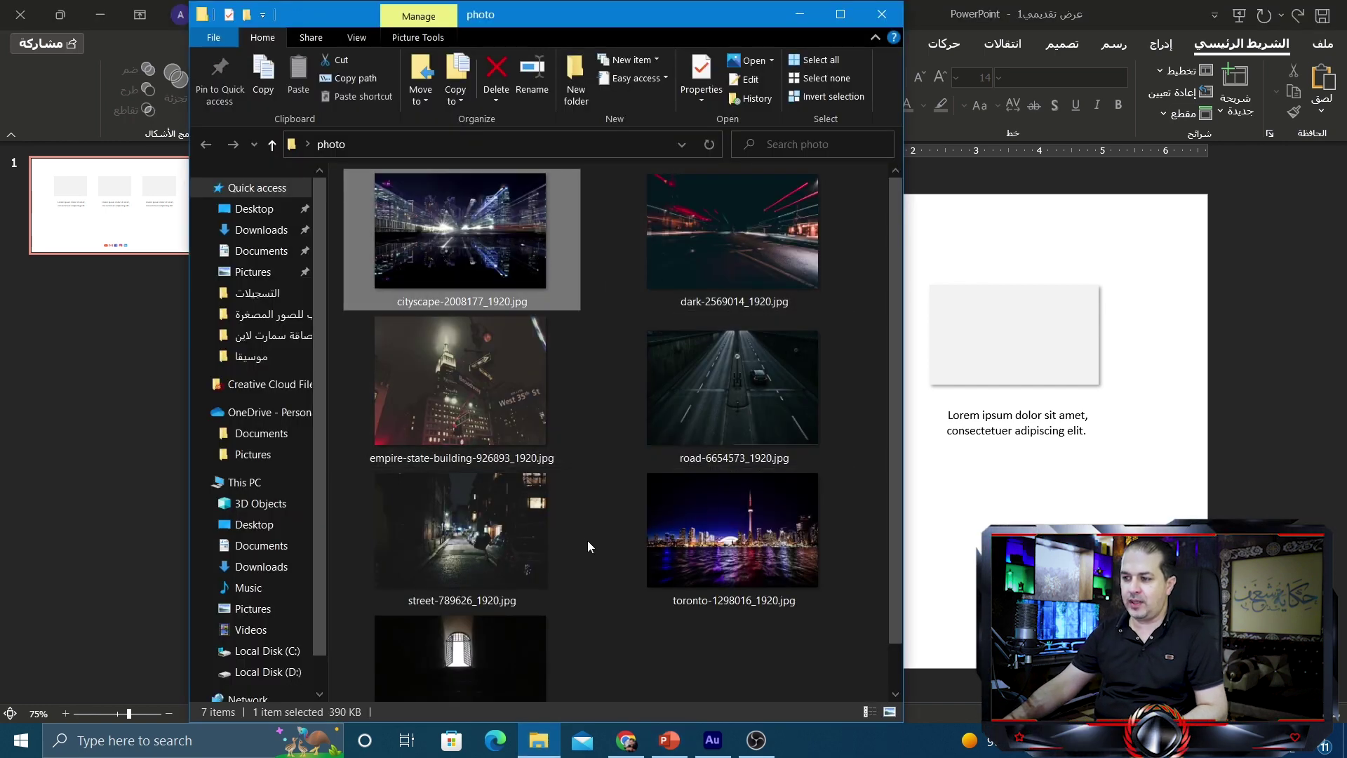
click(723, 535)
drag(1048, 493, 1048, 493)
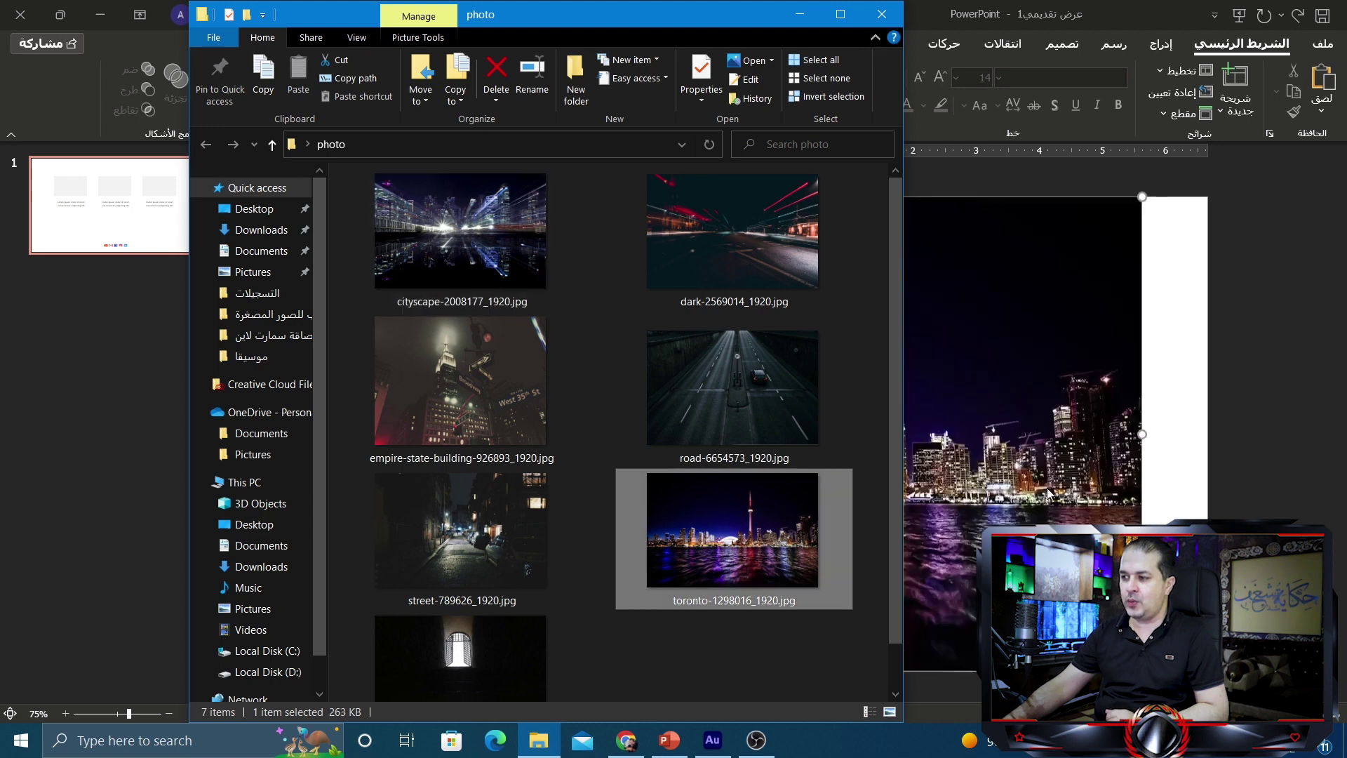
click(925, 493)
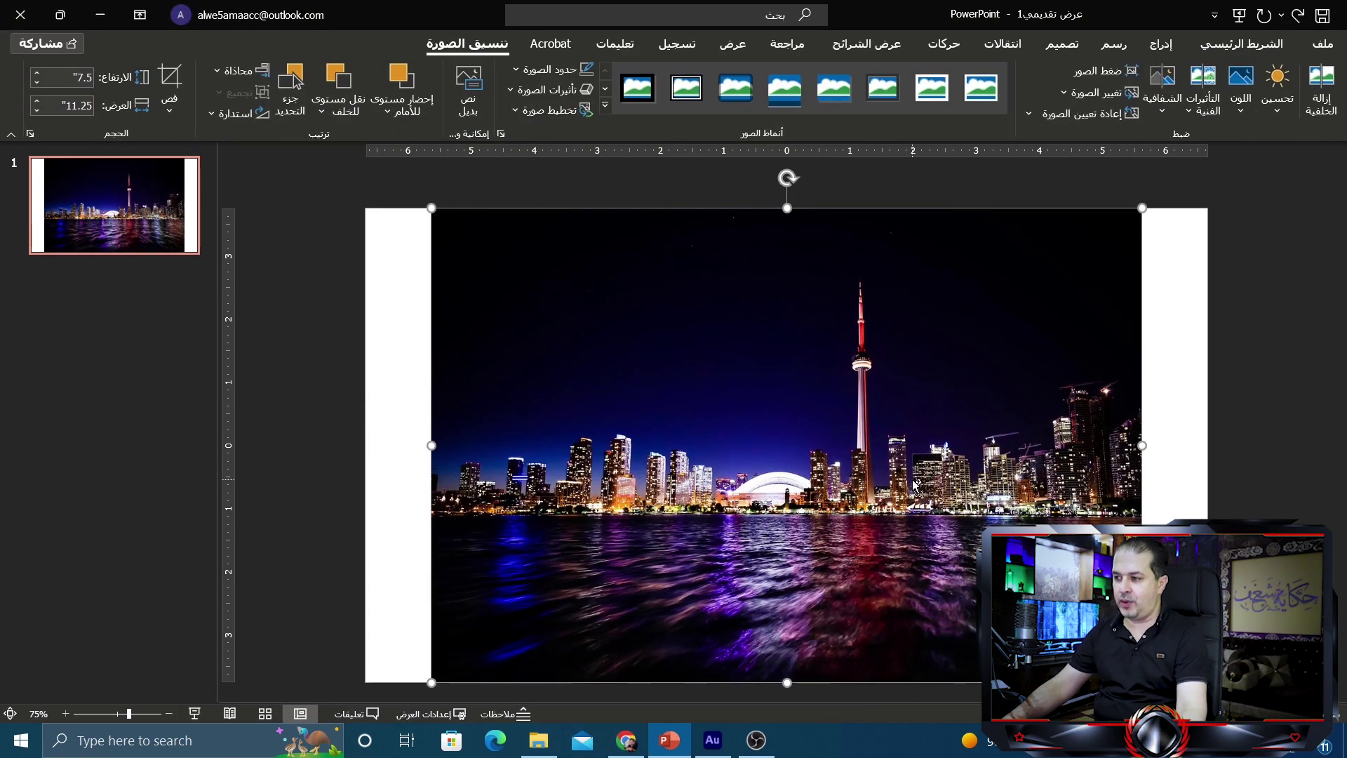
Enlarge the skyline photo to cover the slide and send it to the back.
scroll(914, 483, down, 1)
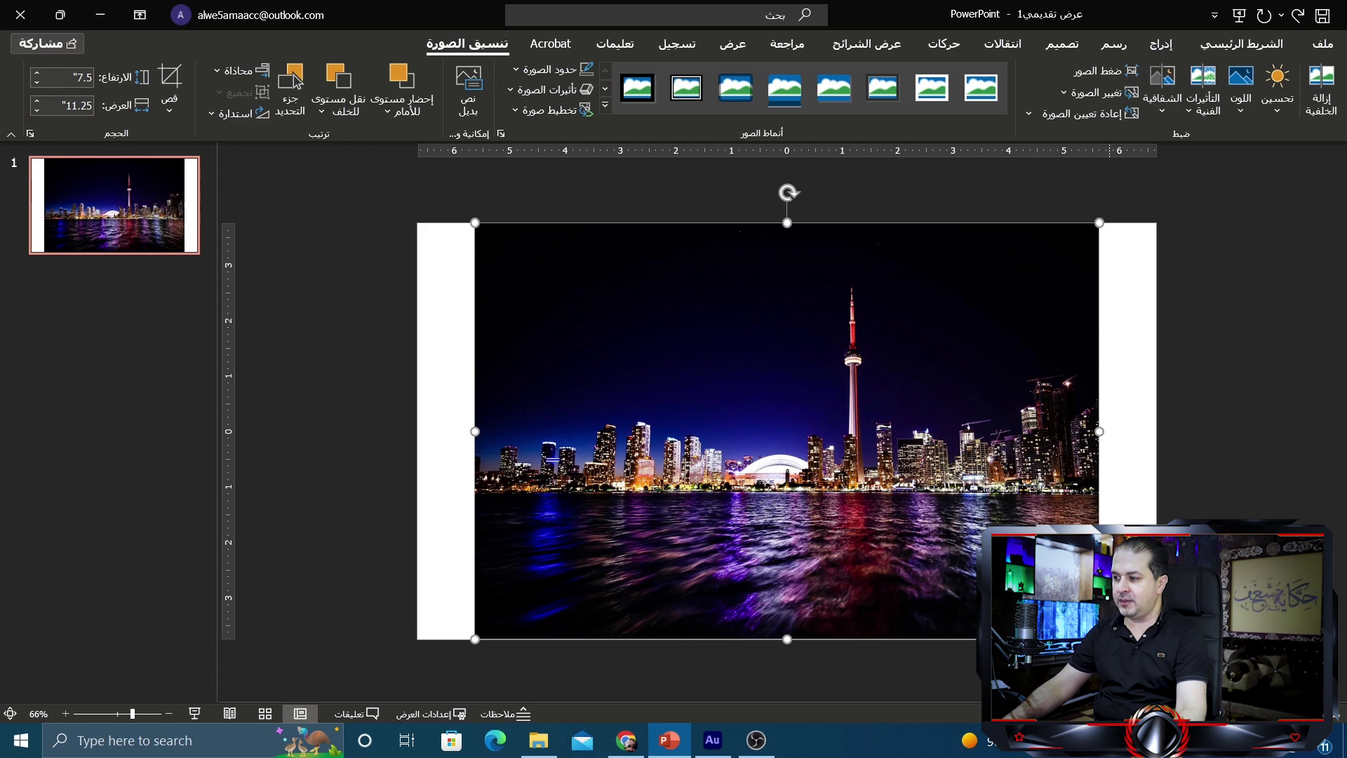
key(ctrl+z)
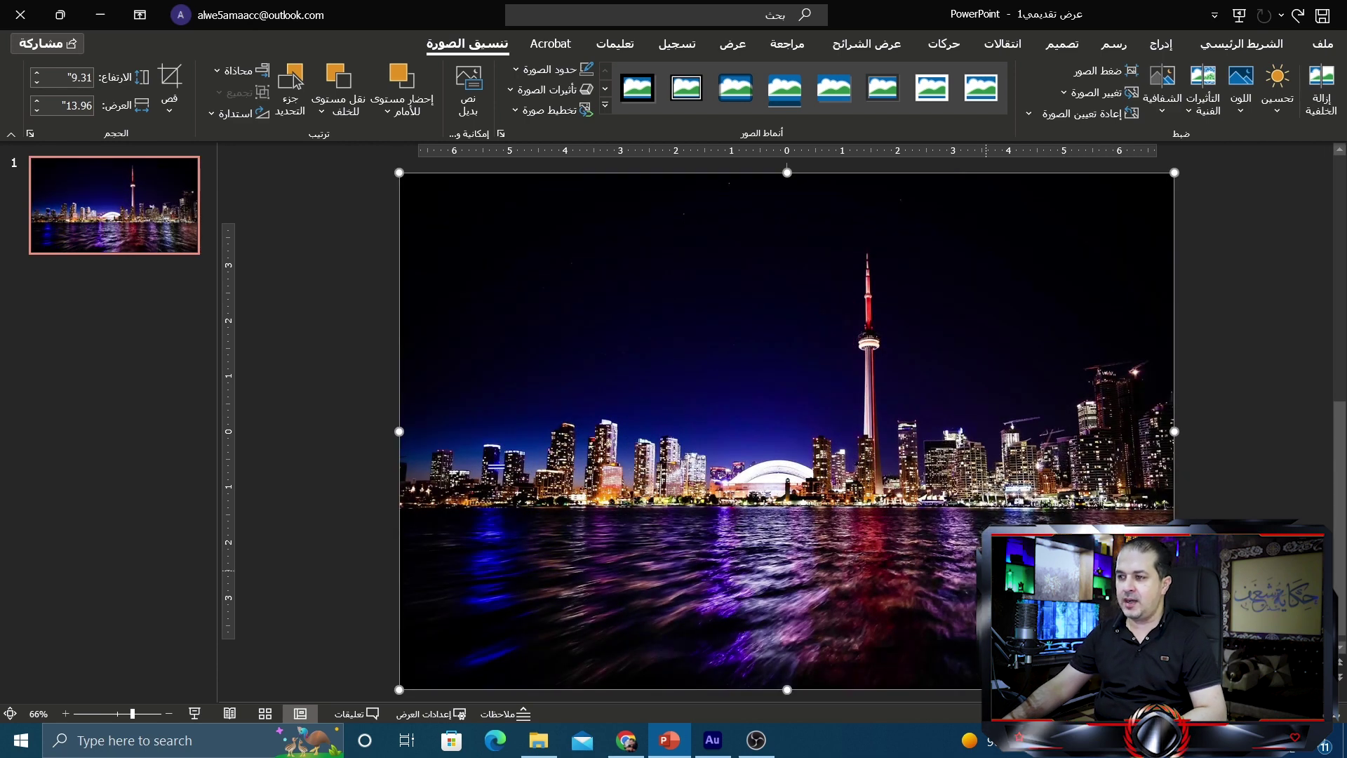
click(330, 111)
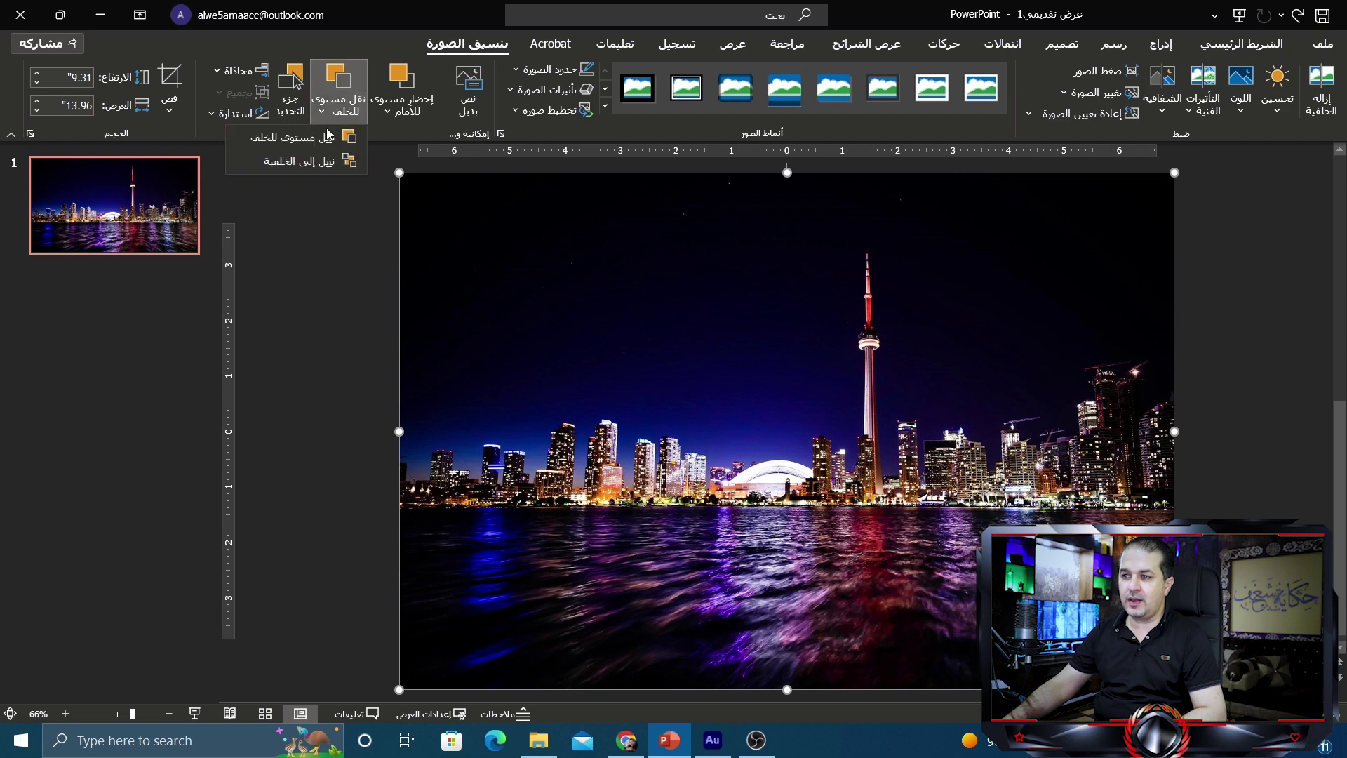
click(309, 163)
right_click(520, 230)
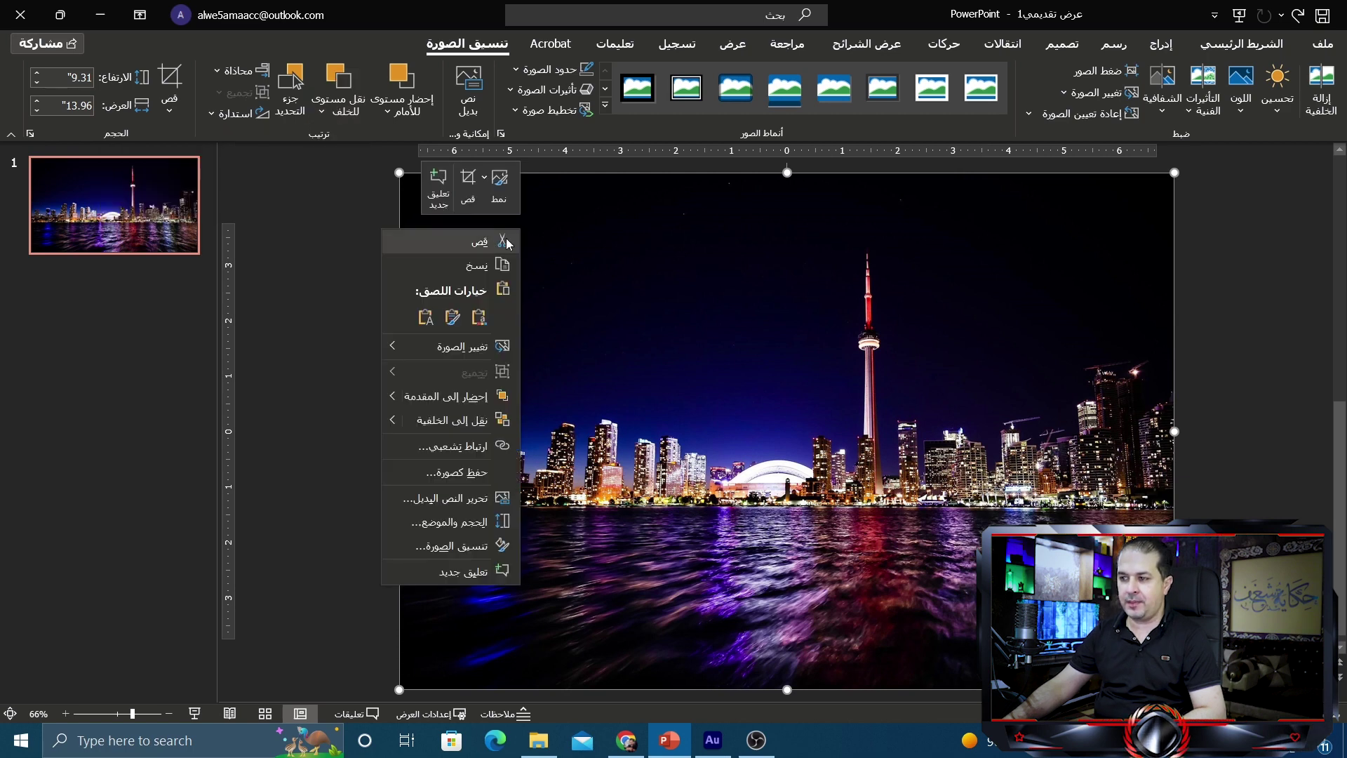
click(442, 420)
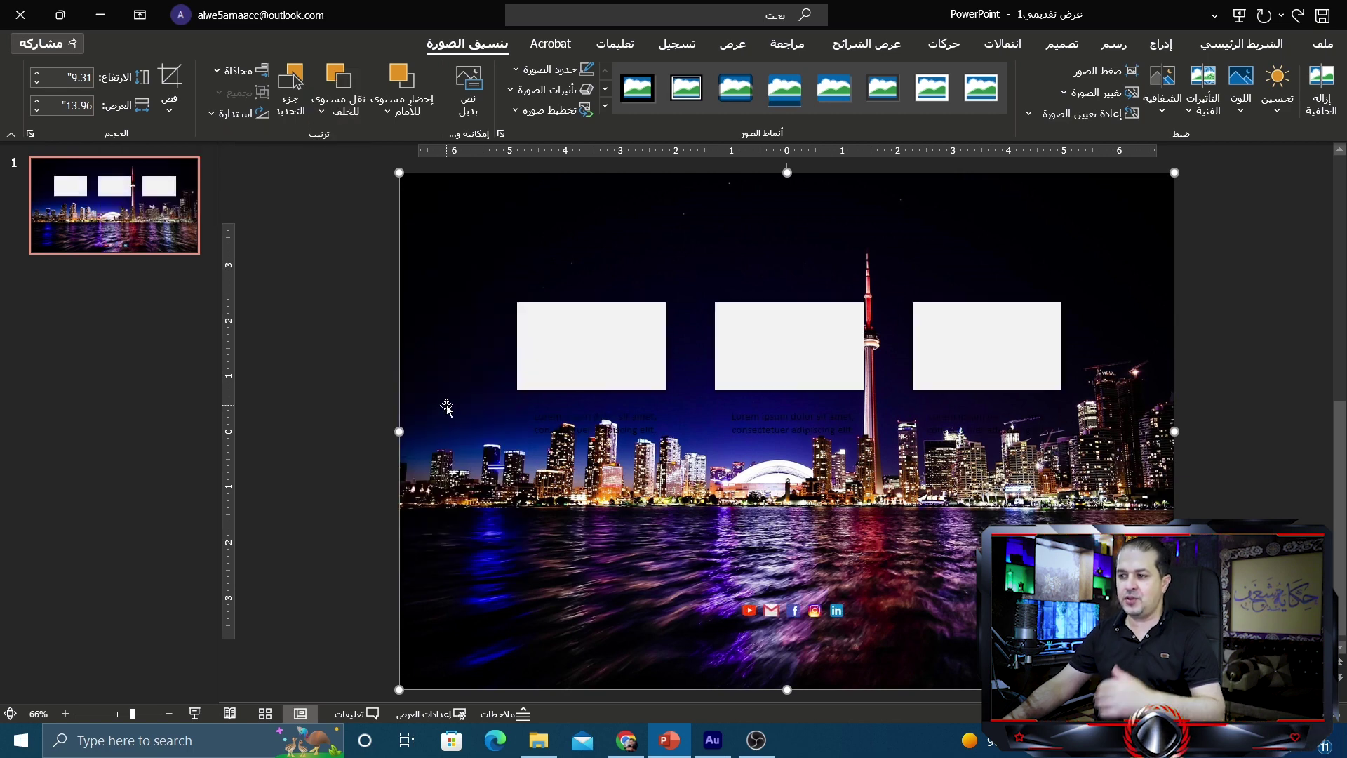
Make the three caption text boxes white, then select the YouTube and Gmail icons.
click(554, 421)
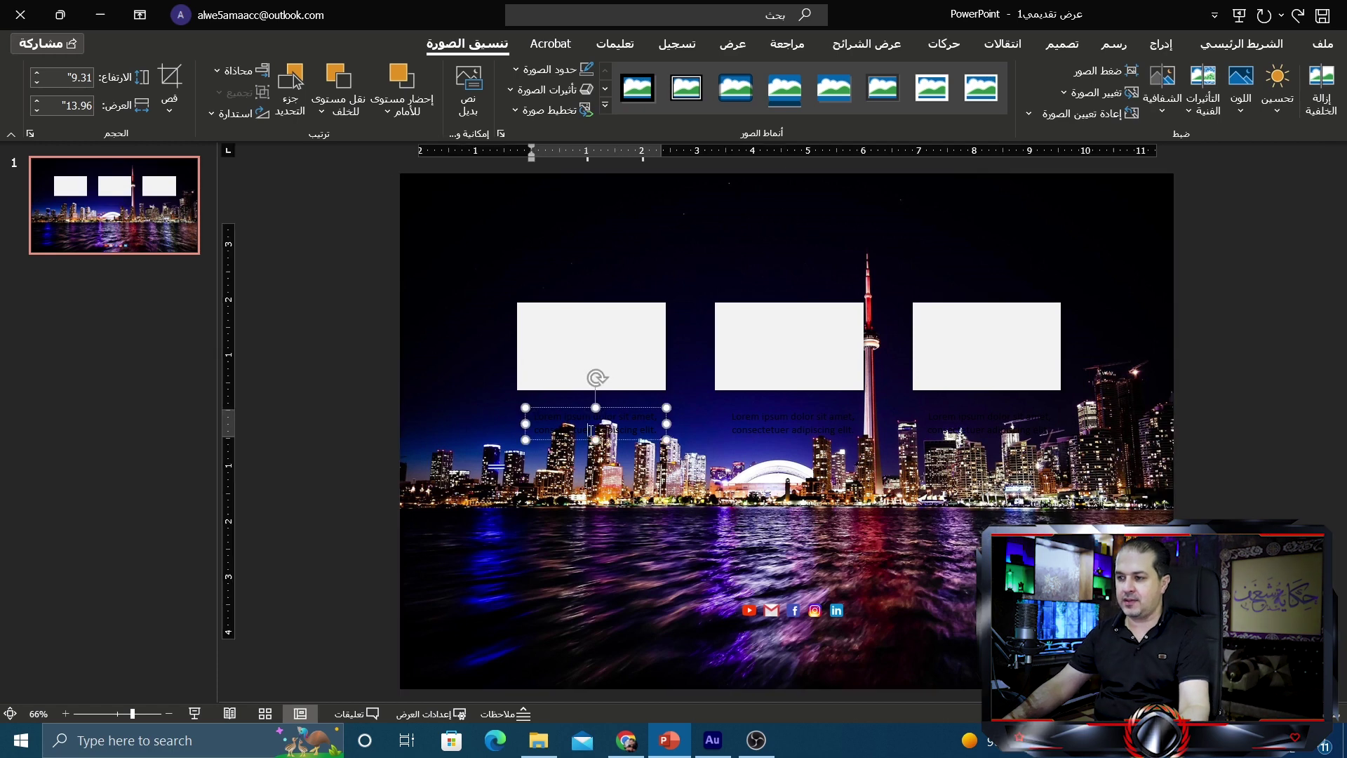
shift+click(772, 428)
shift+click(956, 428)
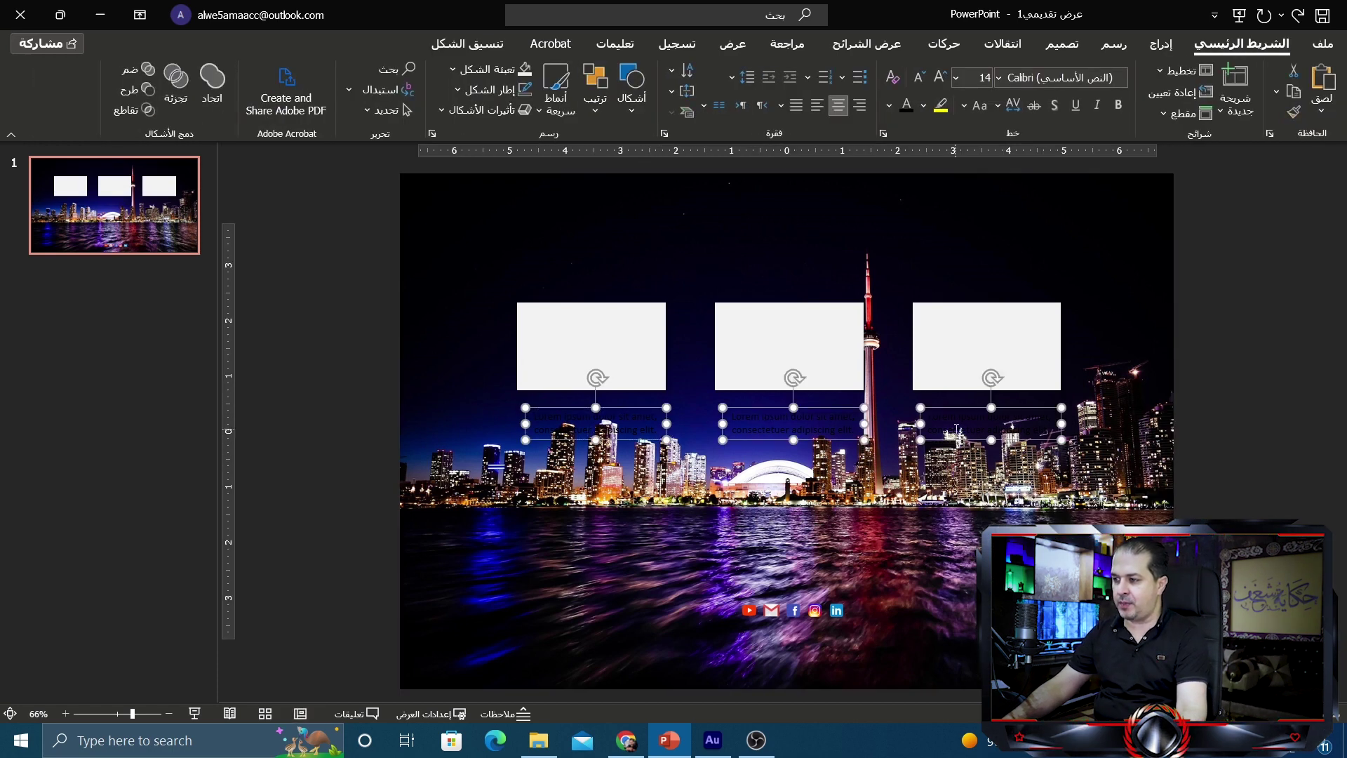
click(889, 110)
click(911, 151)
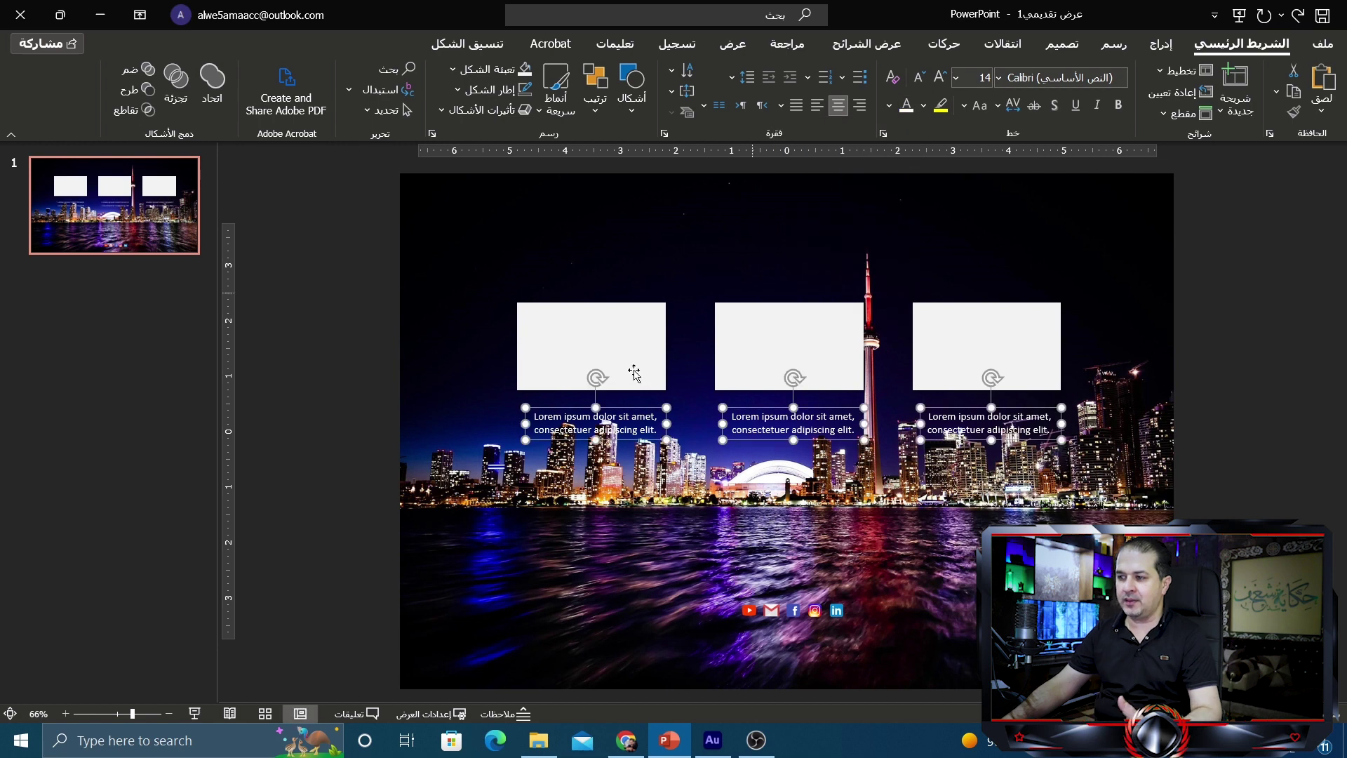
click(359, 389)
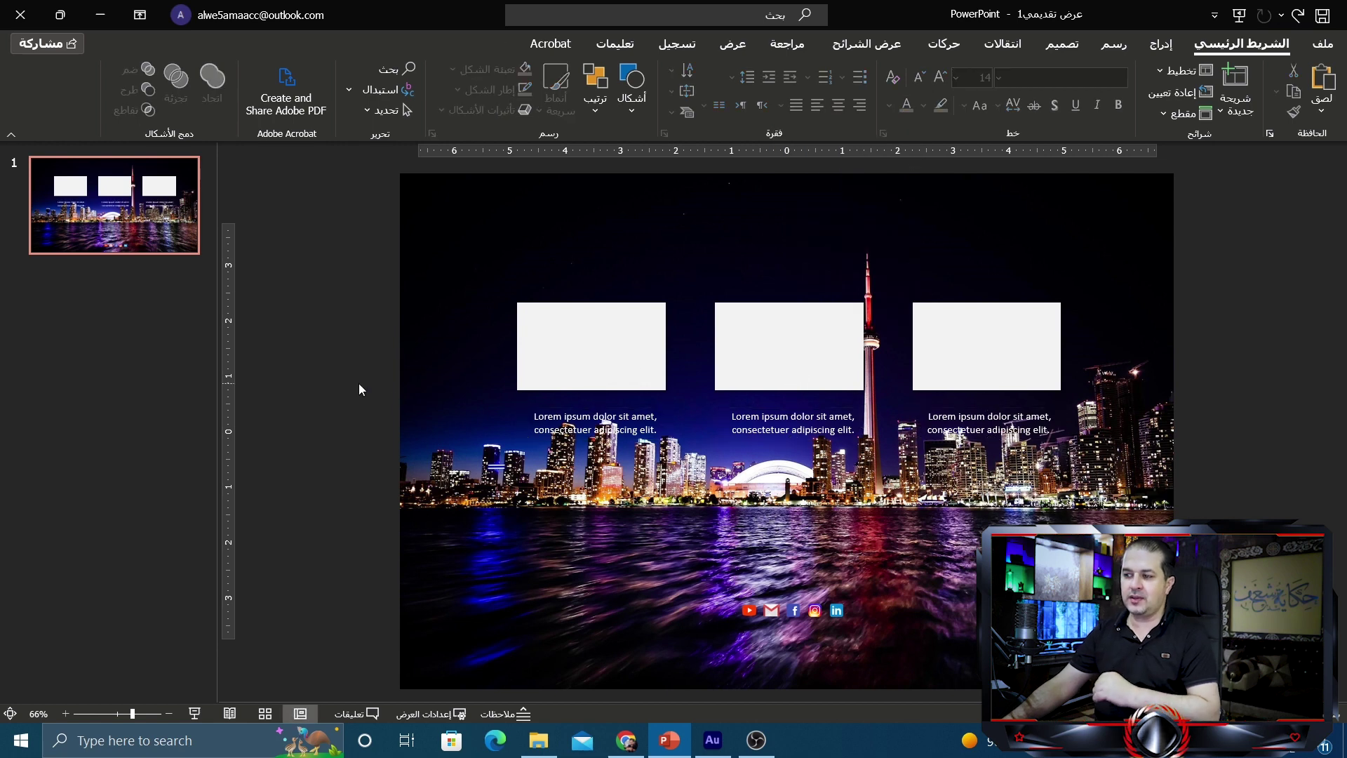
click(749, 610)
click(772, 613)
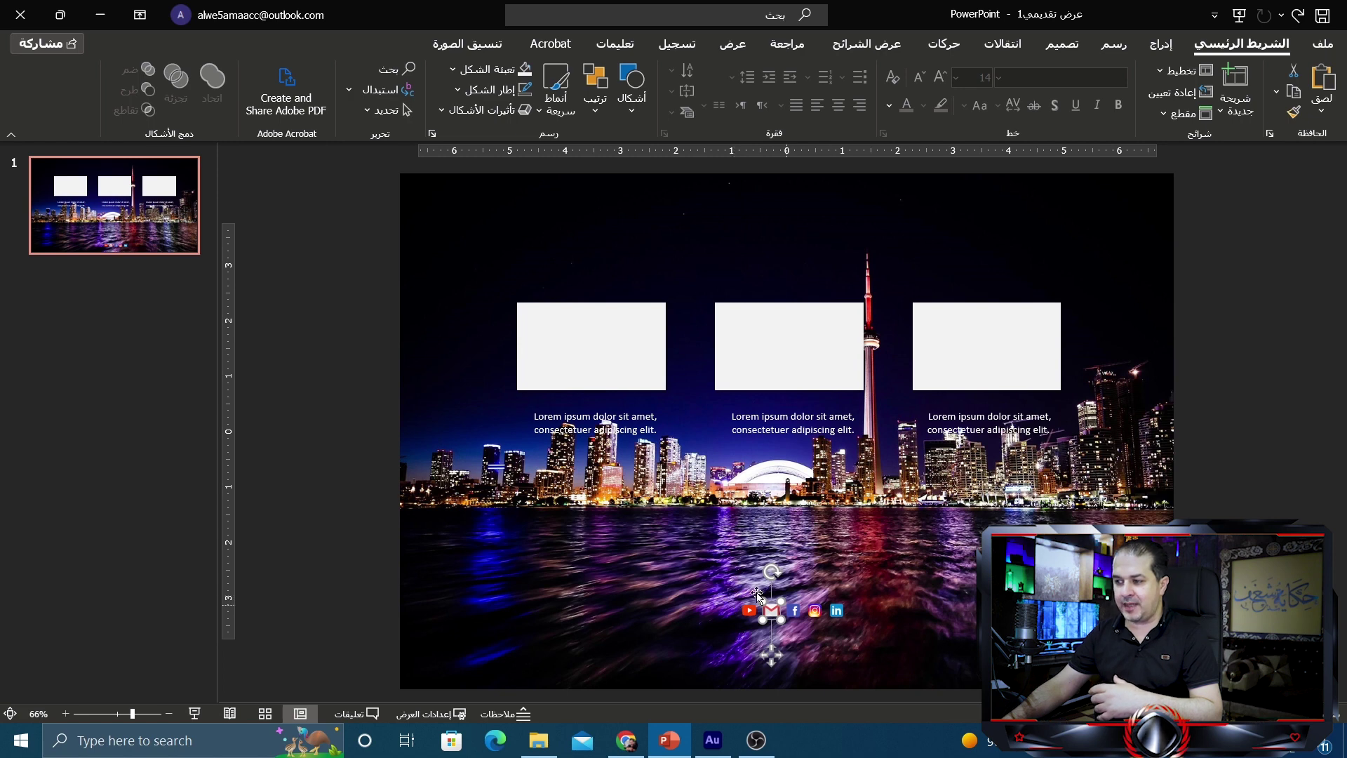
click(729, 588)
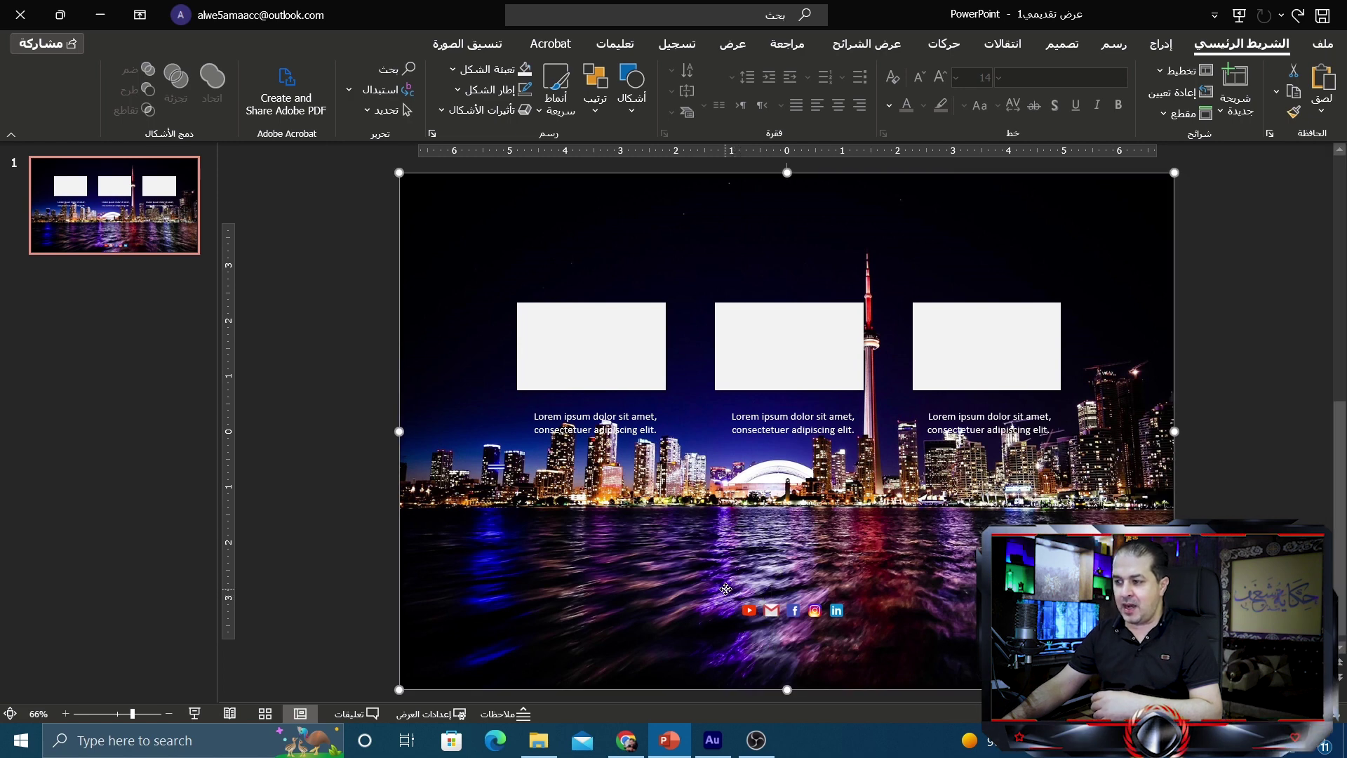
drag(726, 589, 745, 596)
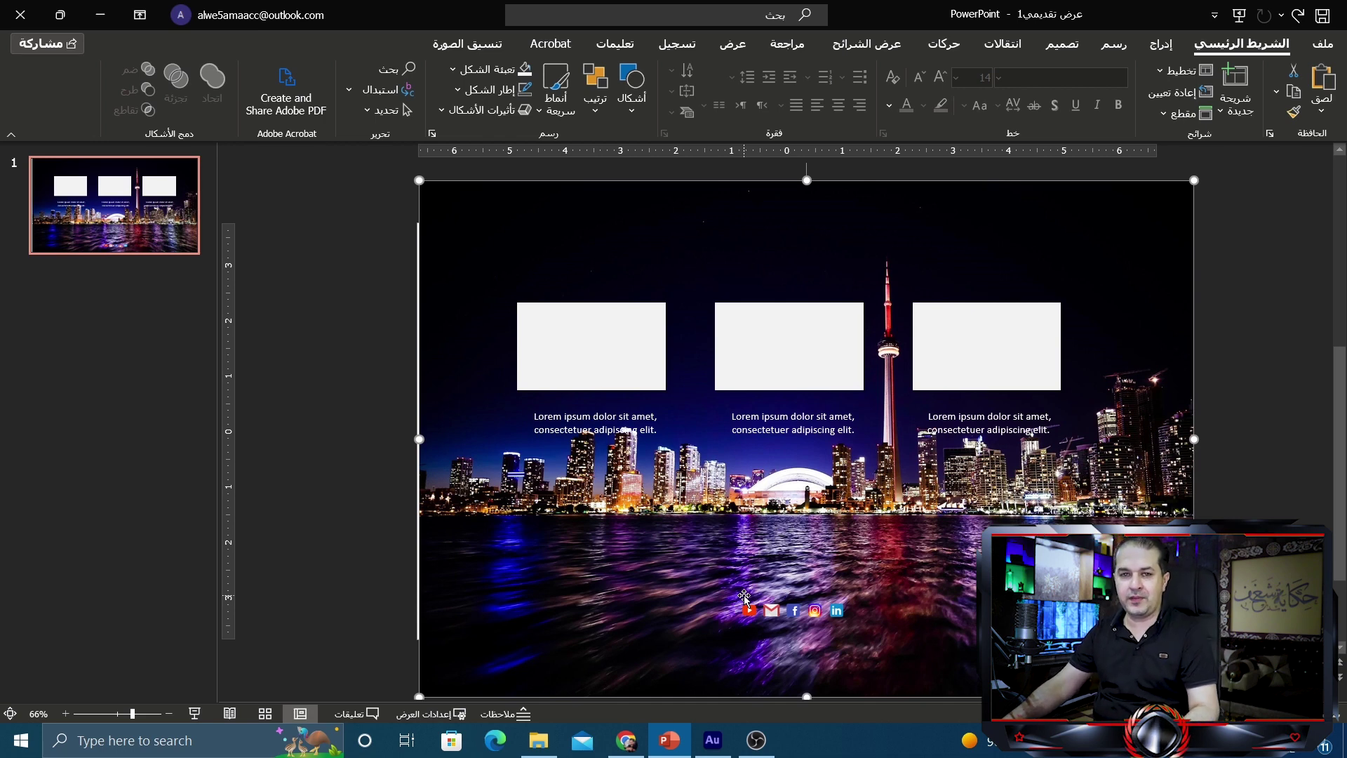
key(ctrl+z)
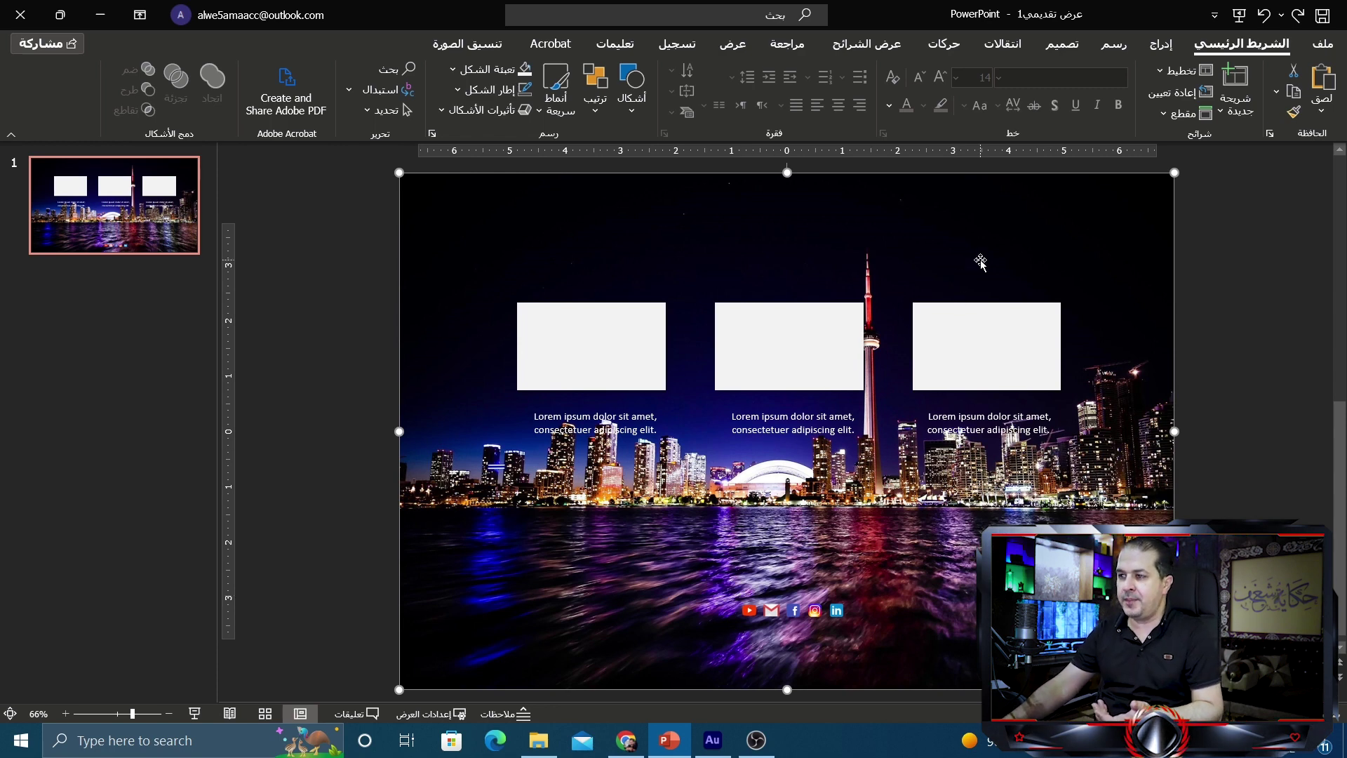
click(467, 43)
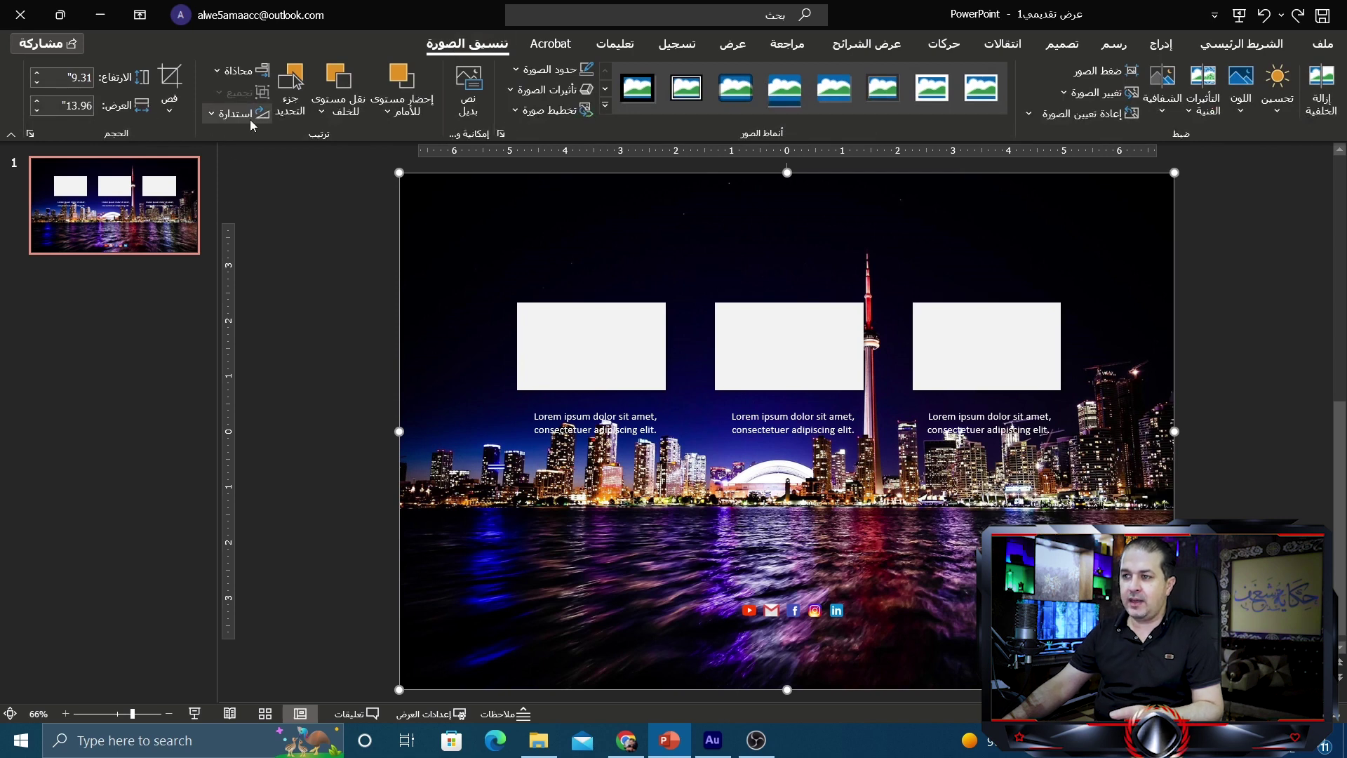
click(290, 87)
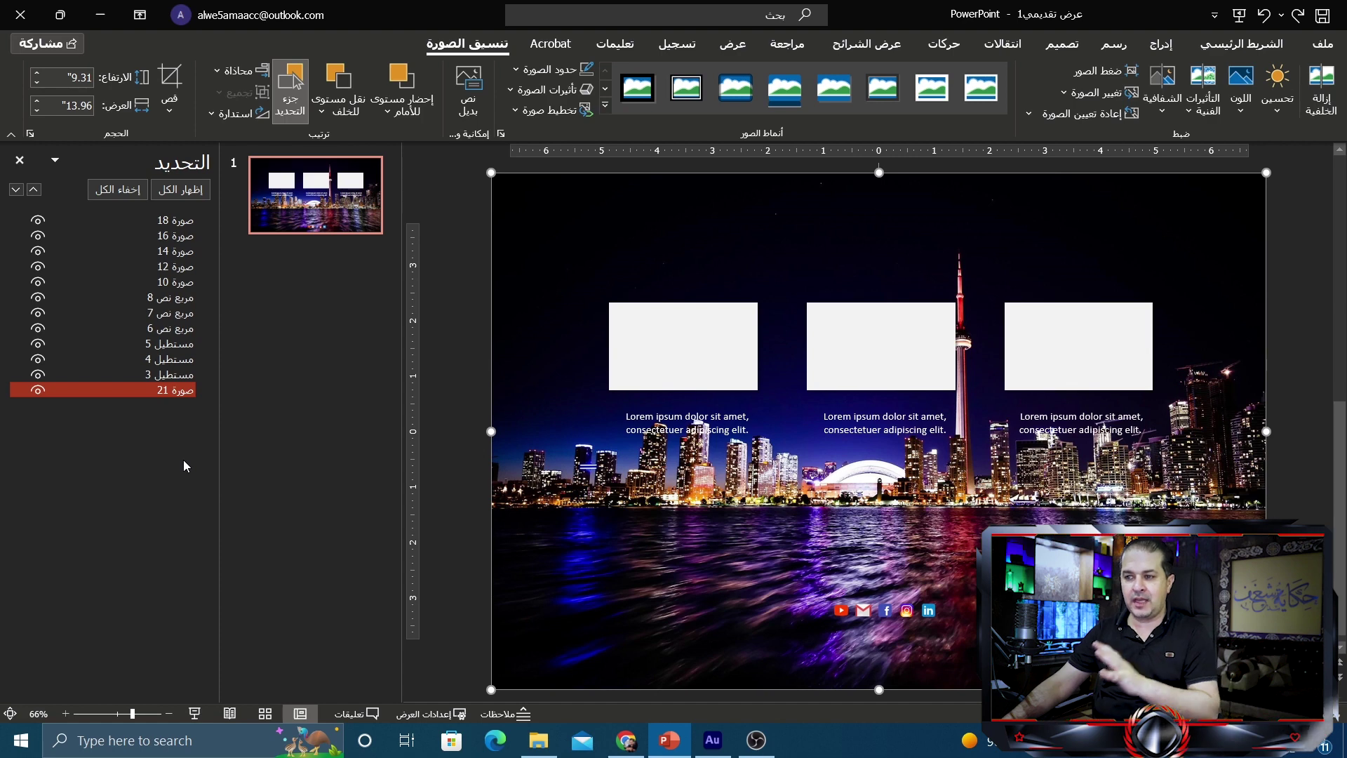
ctrl+click(141, 376)
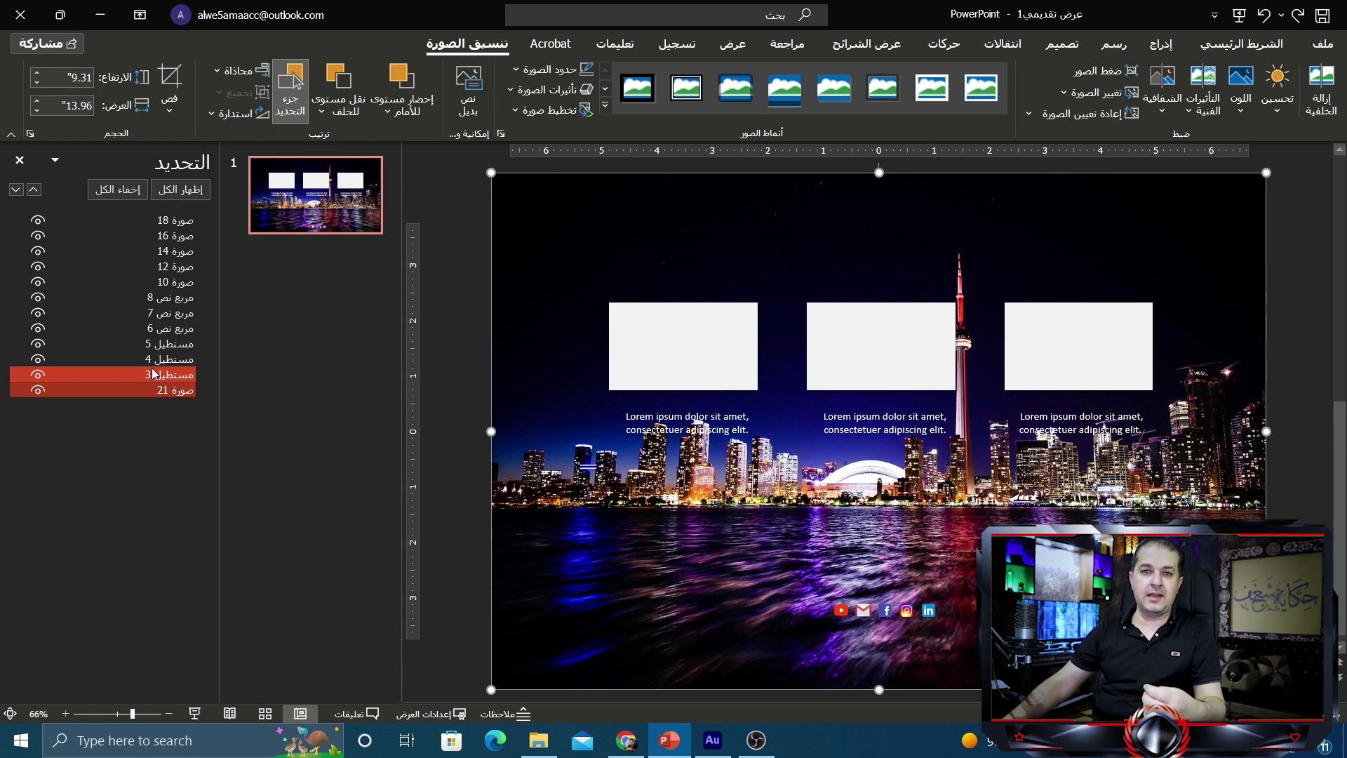
click(19, 160)
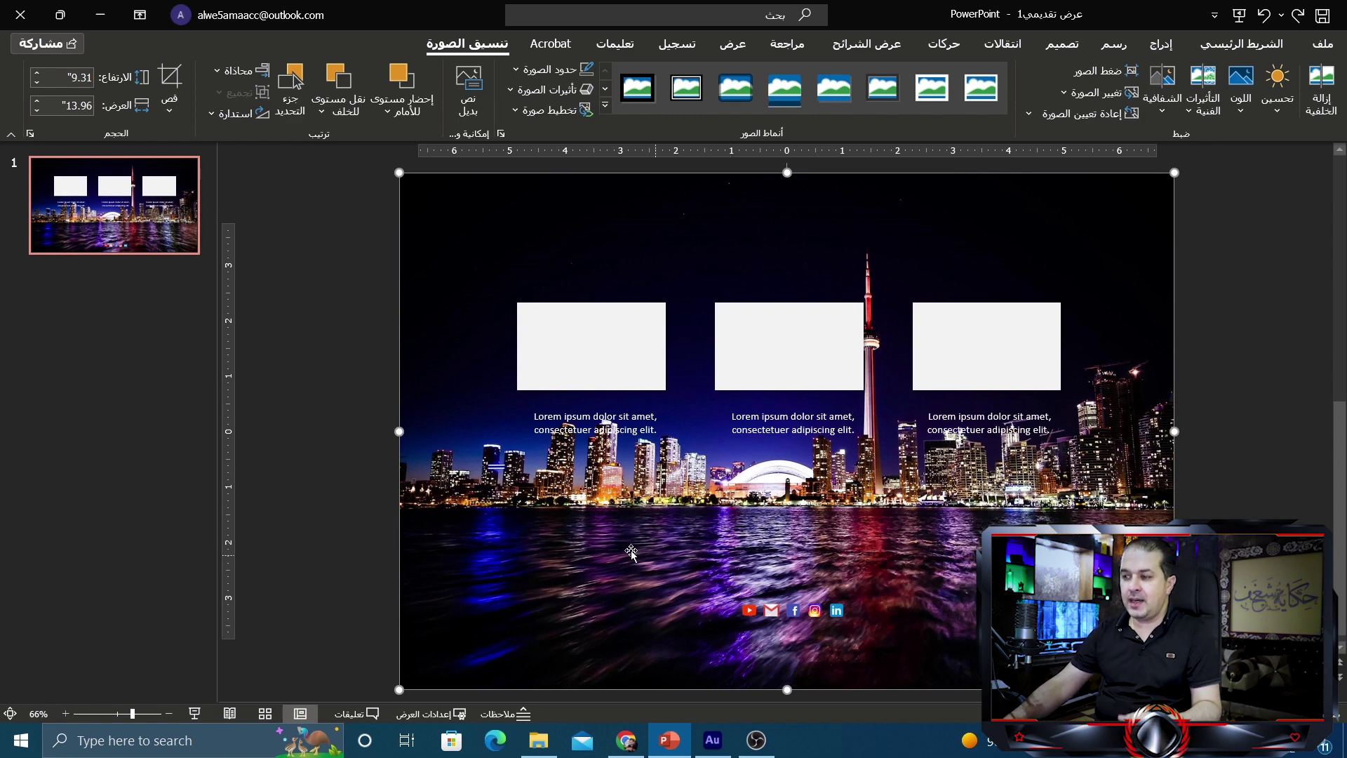
Delete the background photo from the slide and switch to Slide Master view.
key(Delete)
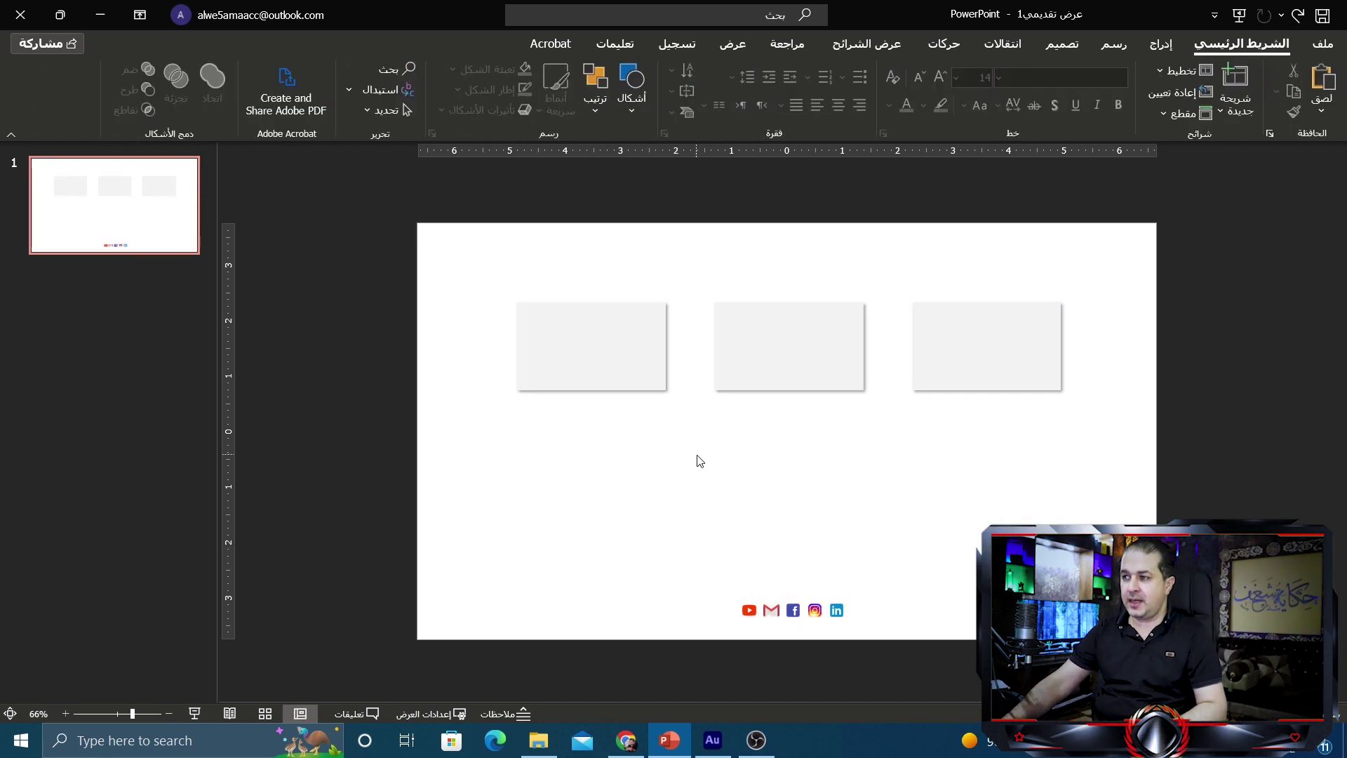
click(754, 47)
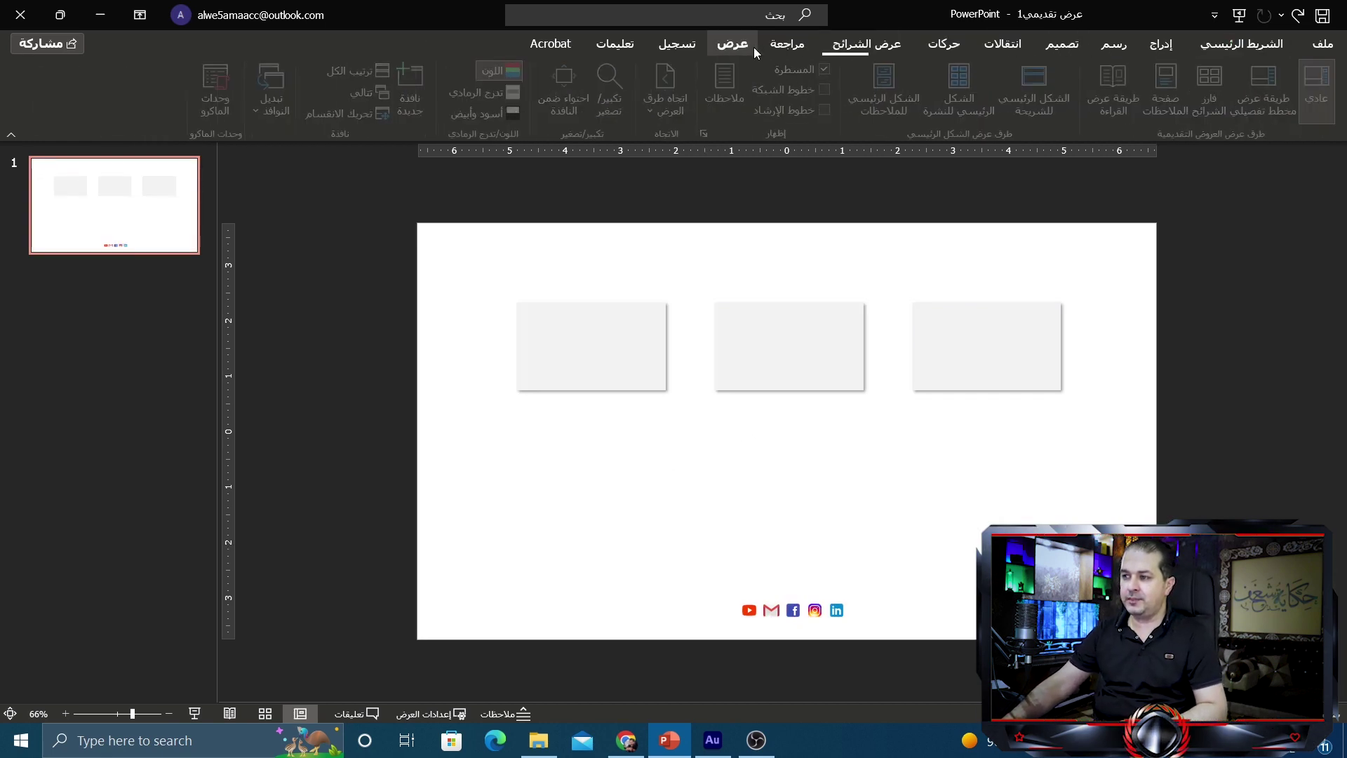
click(1067, 113)
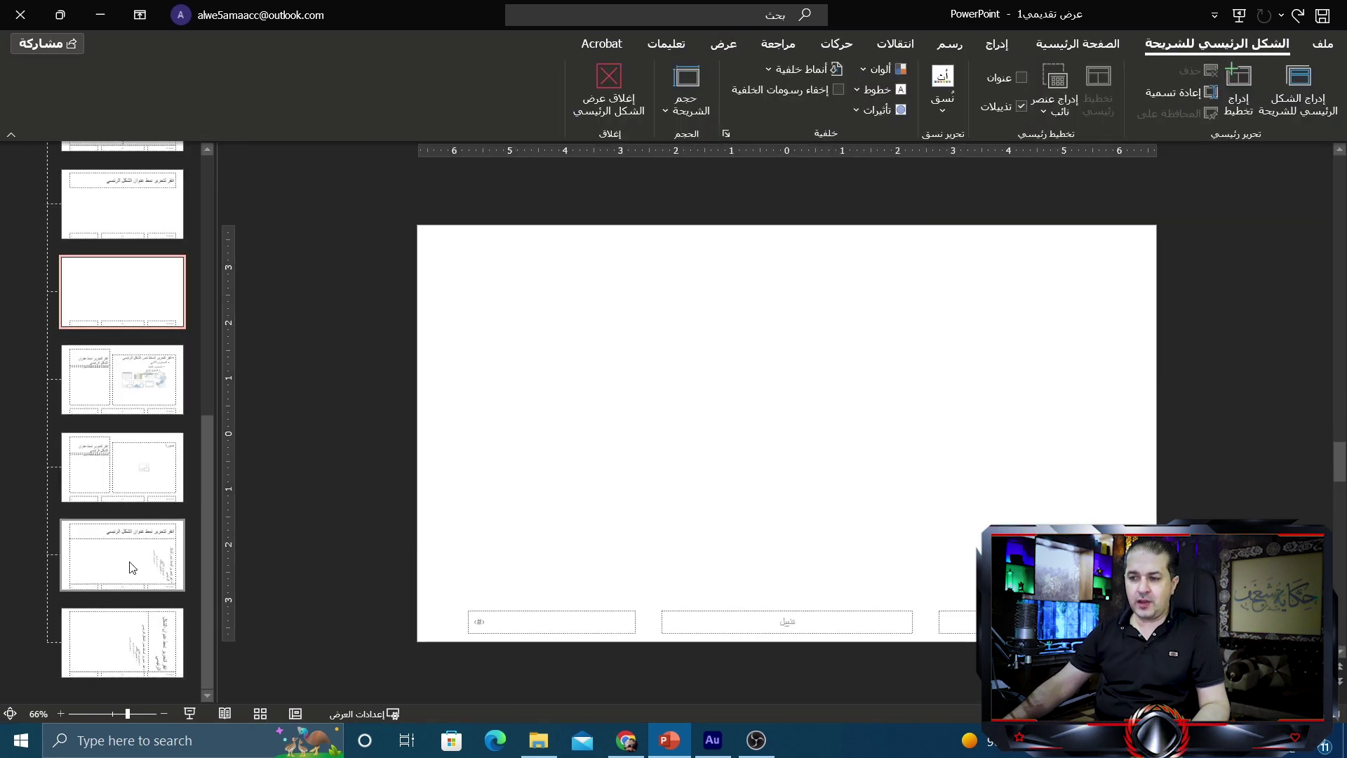
Insert a new layout after the last one and delete all its placeholders.
scroll(123, 491, up, 2)
scroll(122, 561, down, 2)
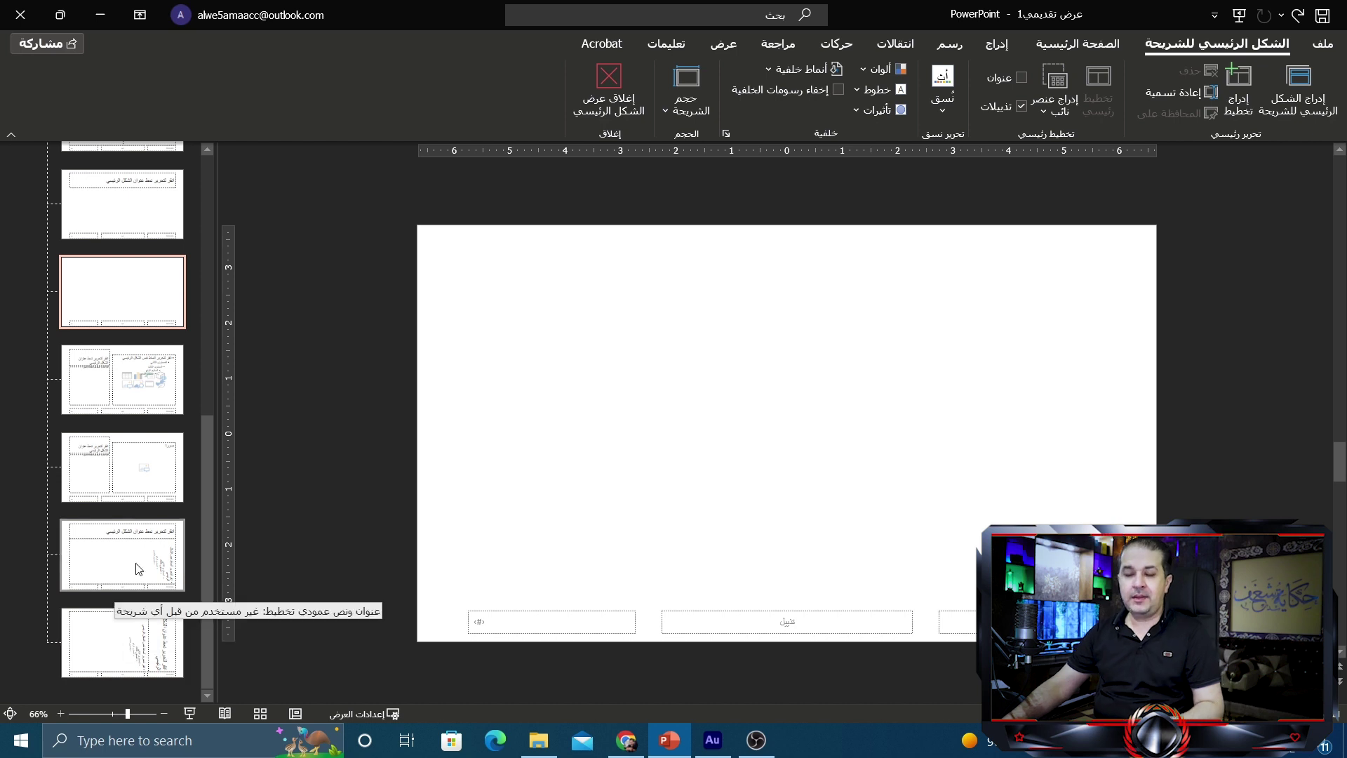
right_click(148, 628)
click(271, 489)
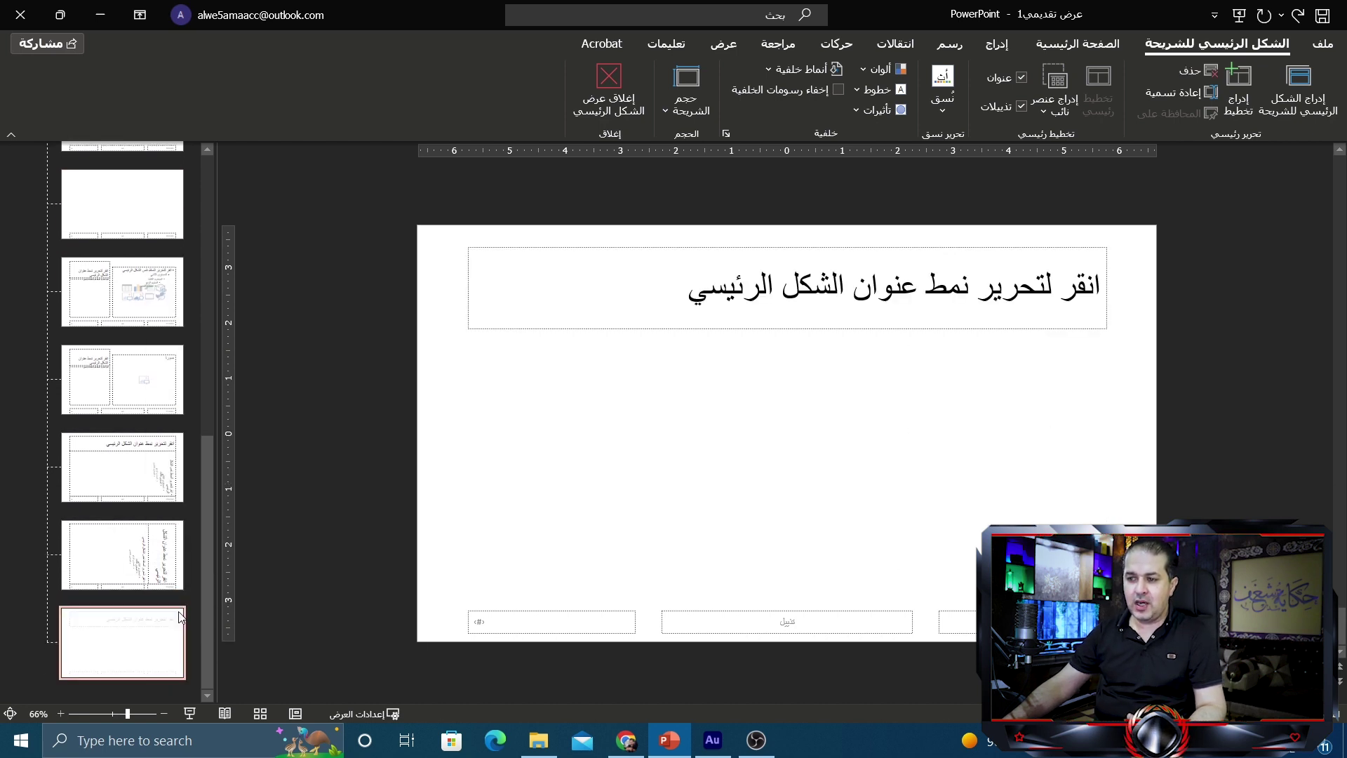
key(ctrl+a)
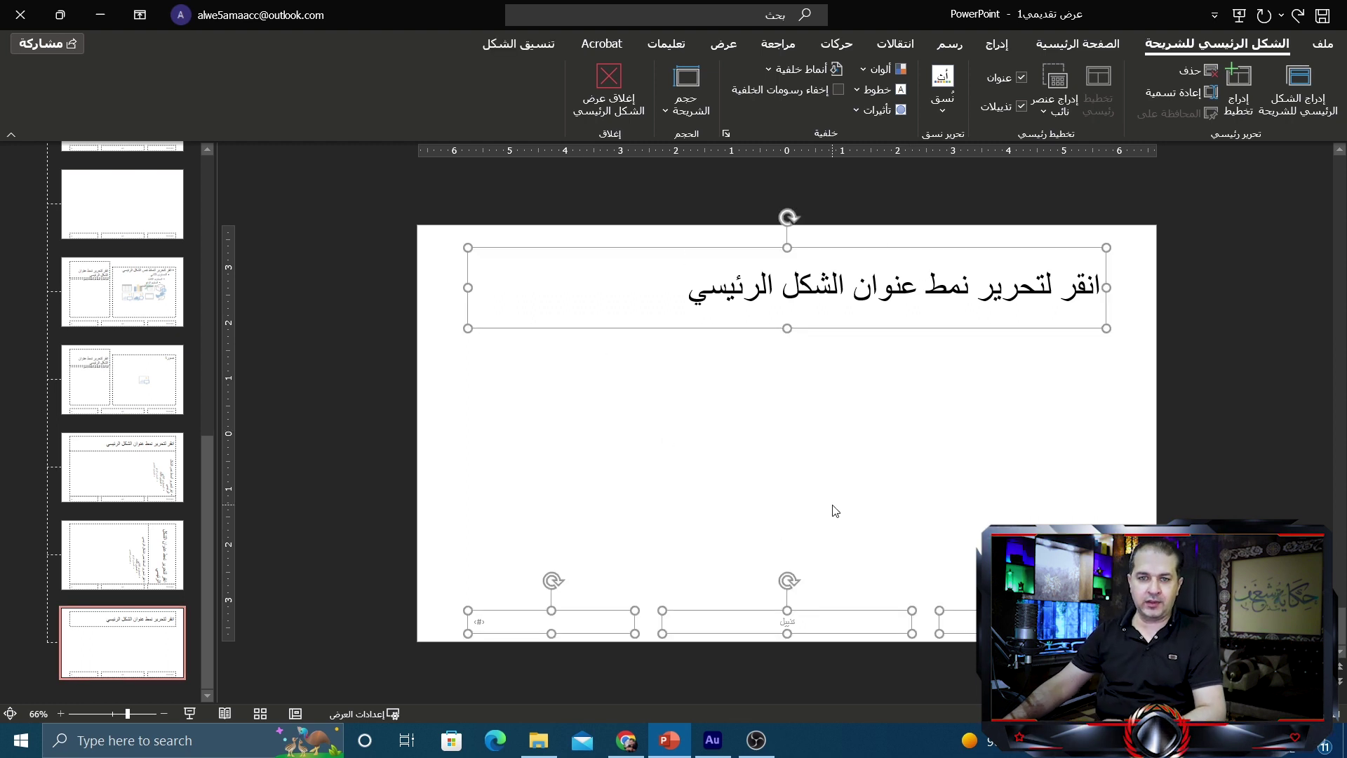
key(Delete)
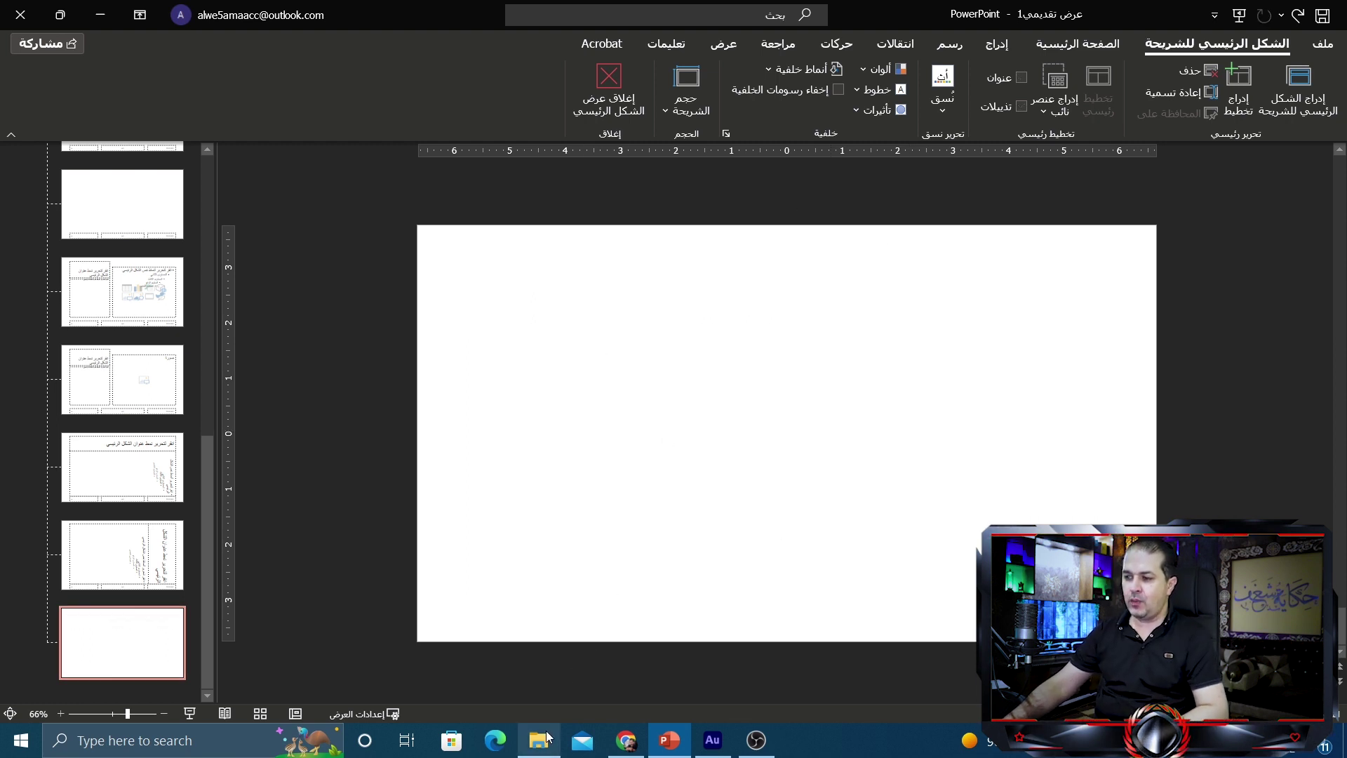
Place the Toronto skyline photo on the blank layout and enlarge it to fill the slide.
click(547, 736)
drag(1004, 467, 1004, 467)
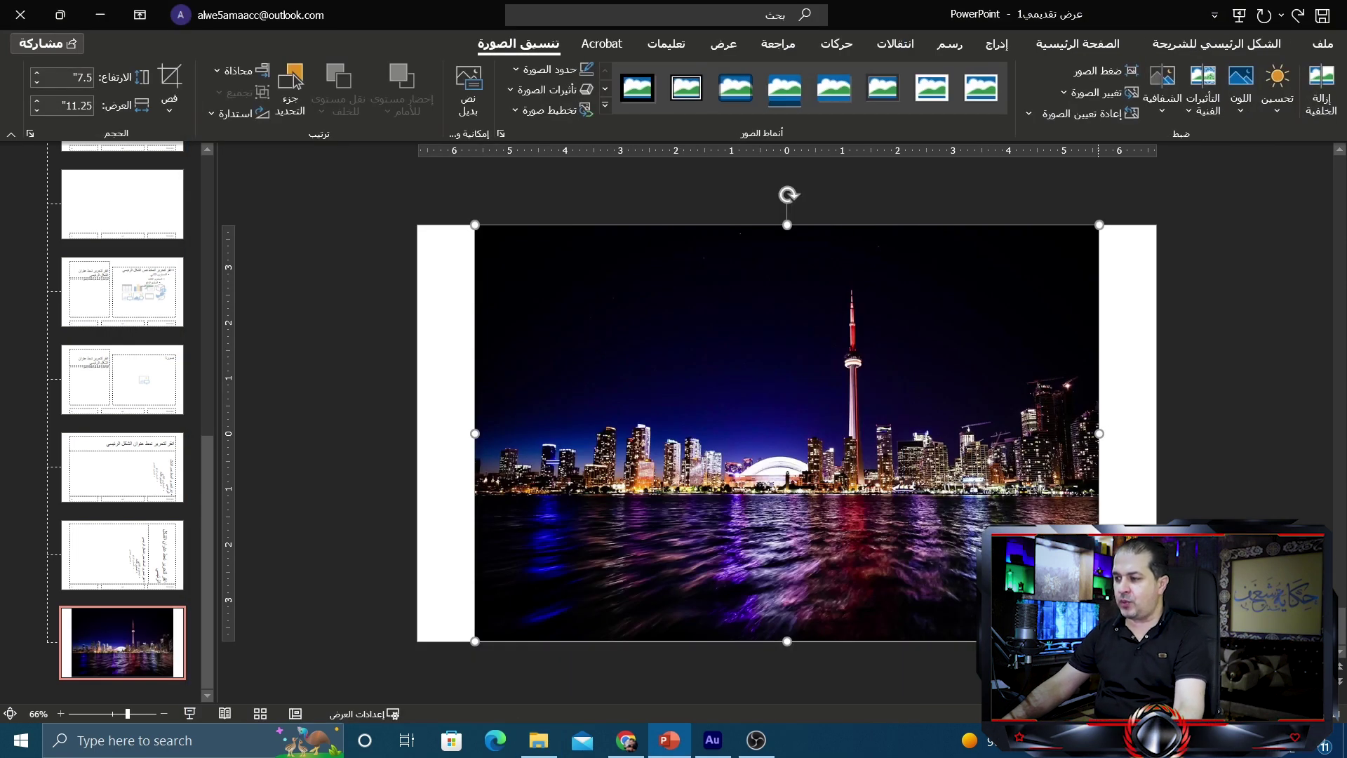
drag(475, 641, 404, 693)
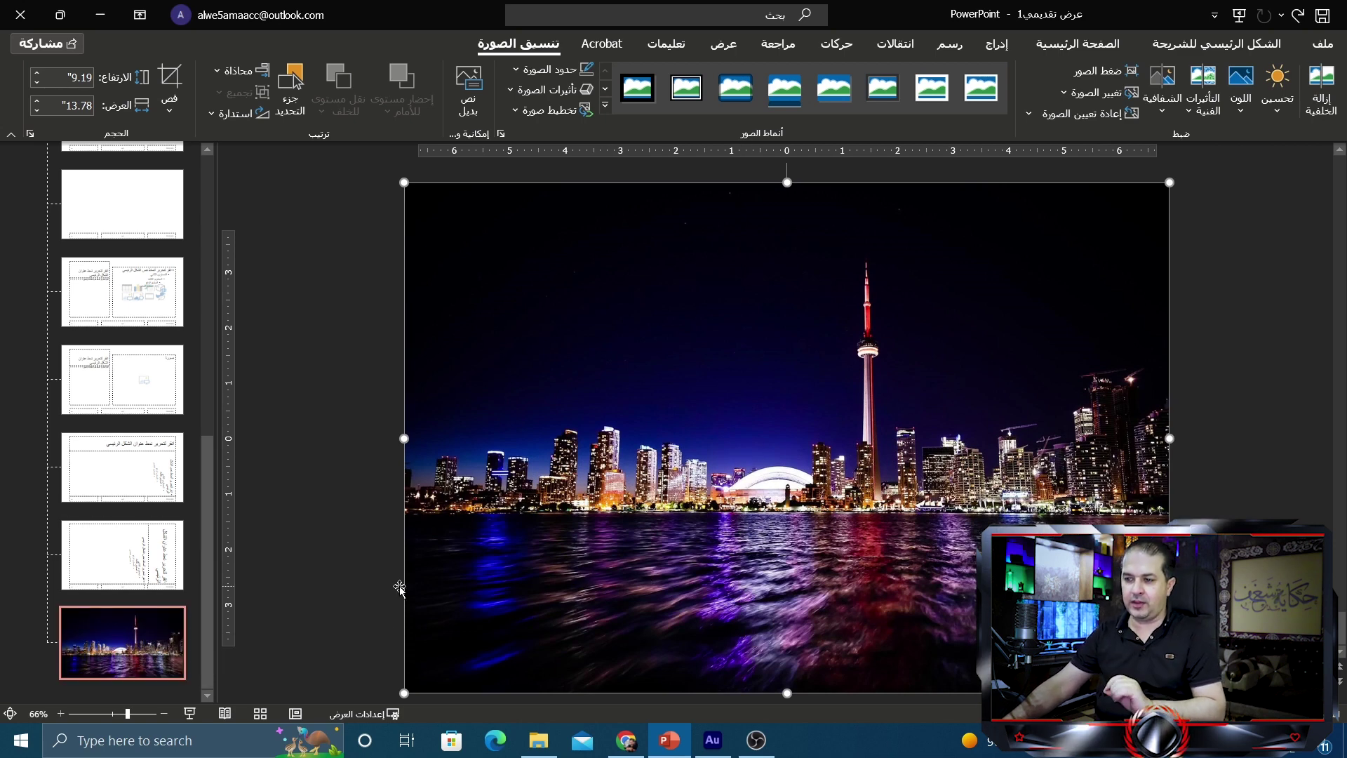
Insert another empty layout and place street-789626_1920.jpg on it.
right_click(124, 637)
click(245, 499)
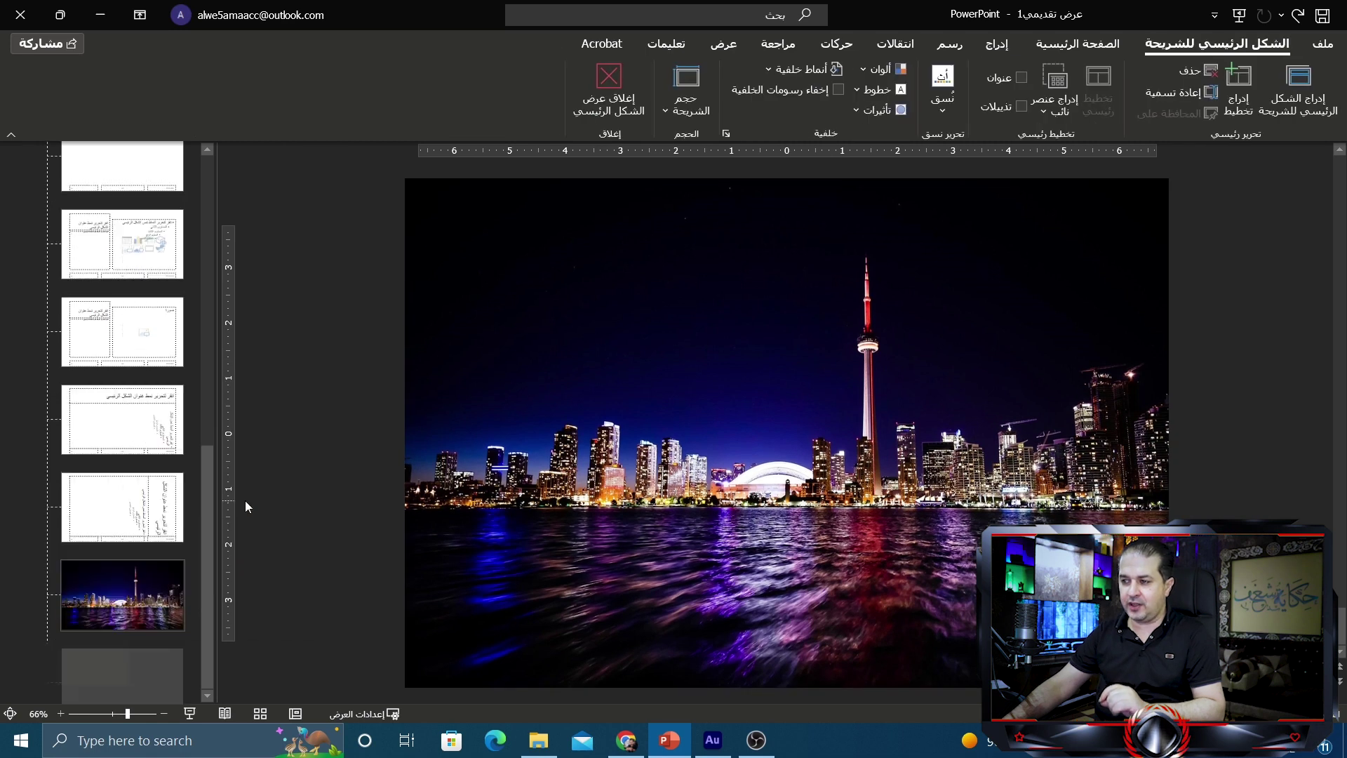
key(ctrl+a)
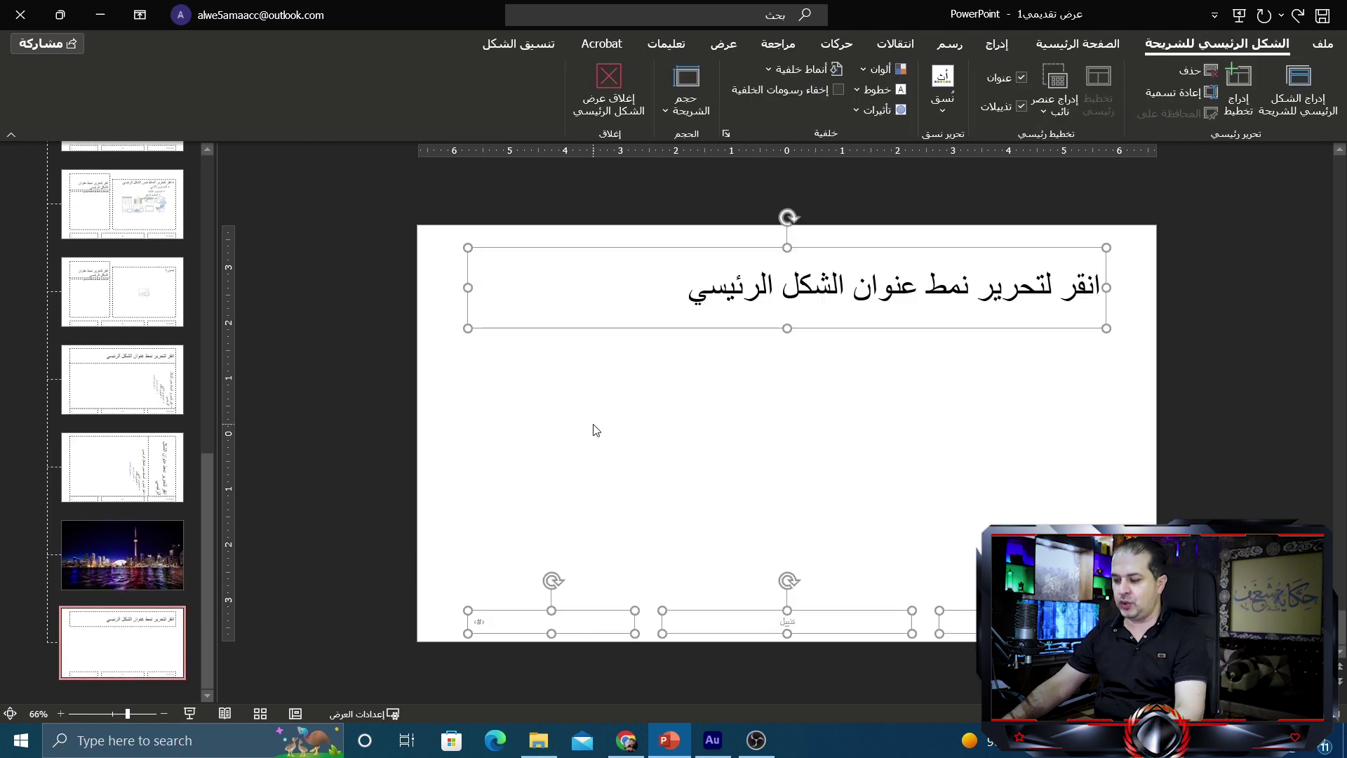
key(Delete)
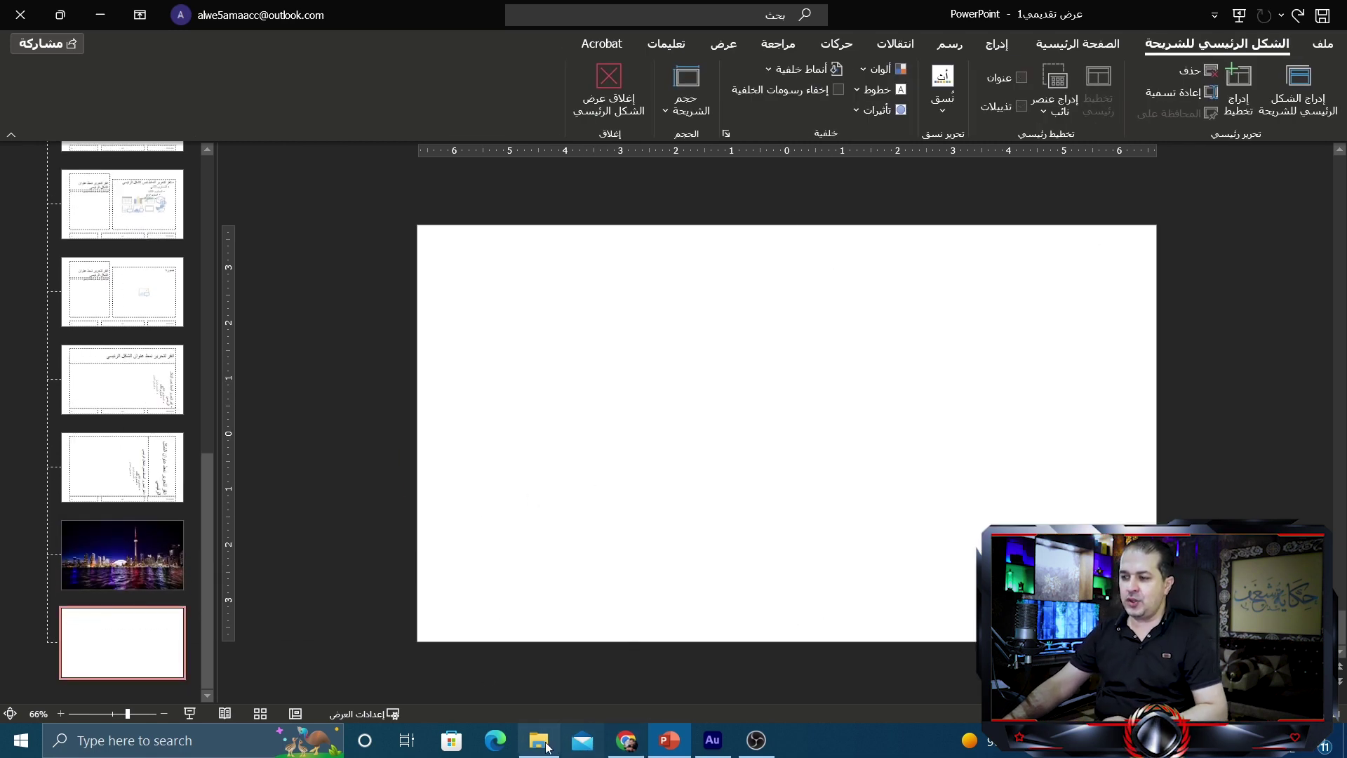
click(538, 740)
click(468, 530)
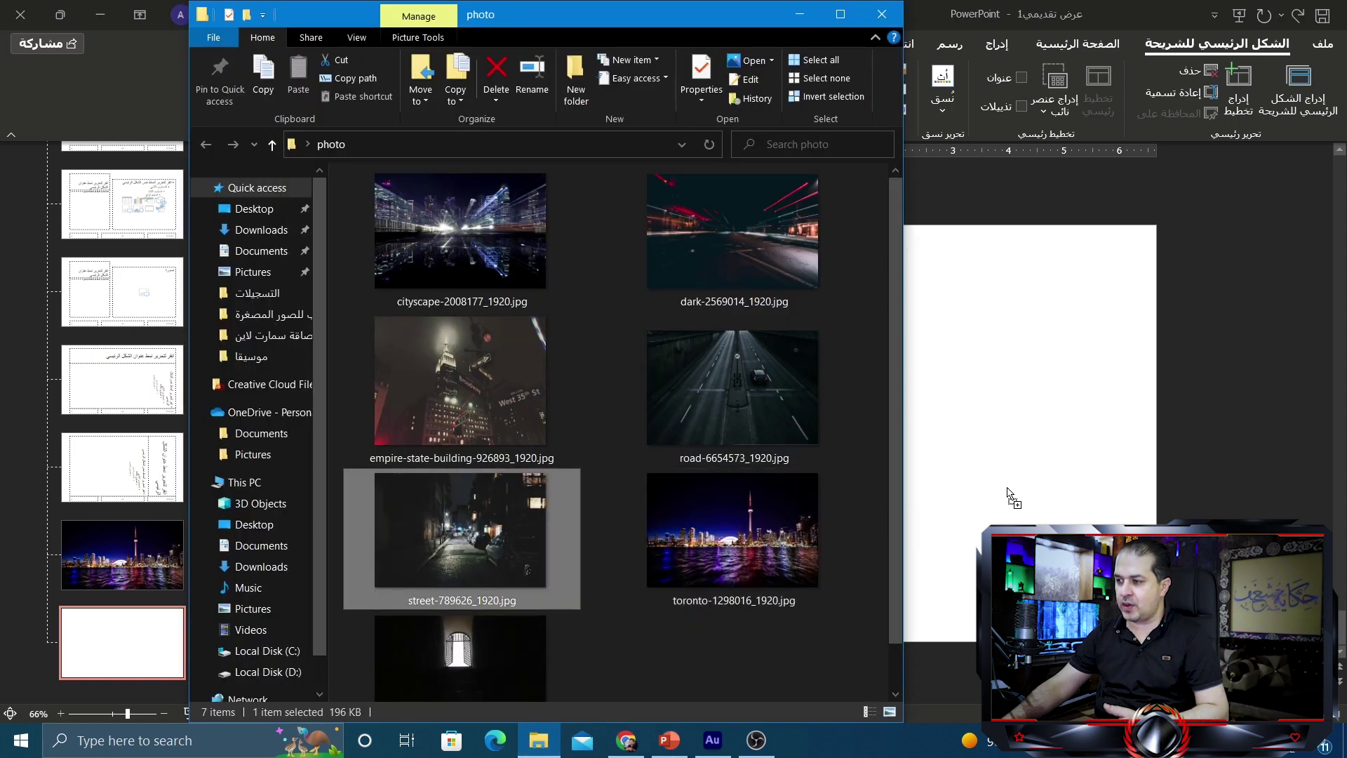
drag(1008, 491, 1008, 495)
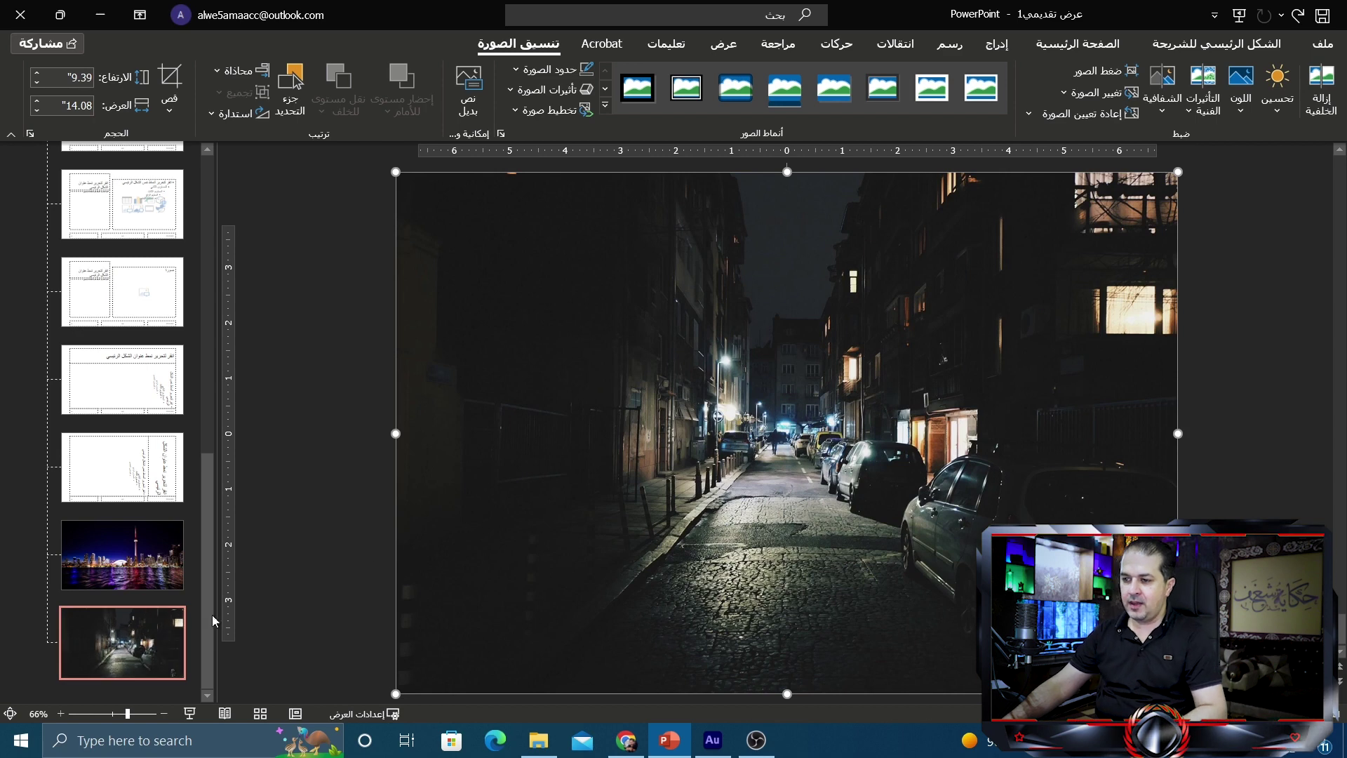
Insert a third layout and delete all of its placeholders.
right_click(177, 623)
click(323, 484)
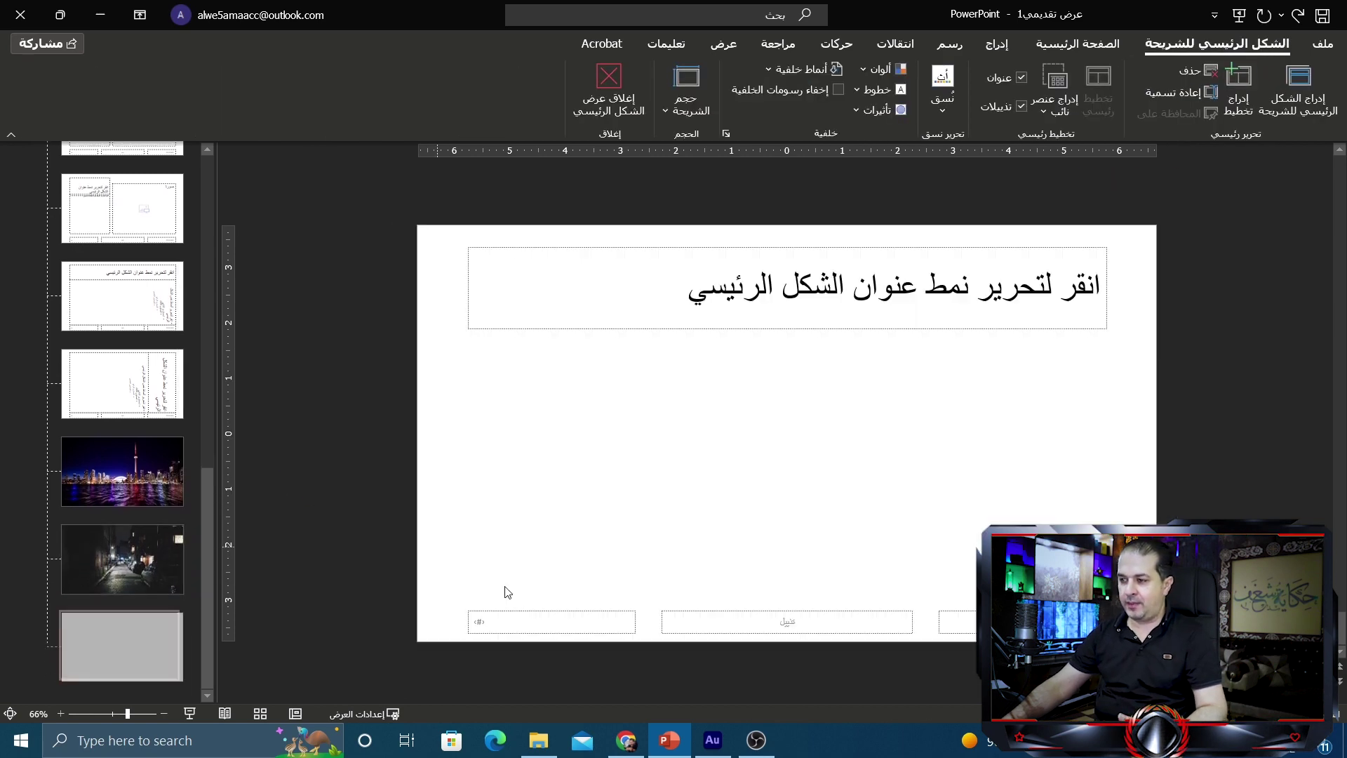
key(ctrl+a)
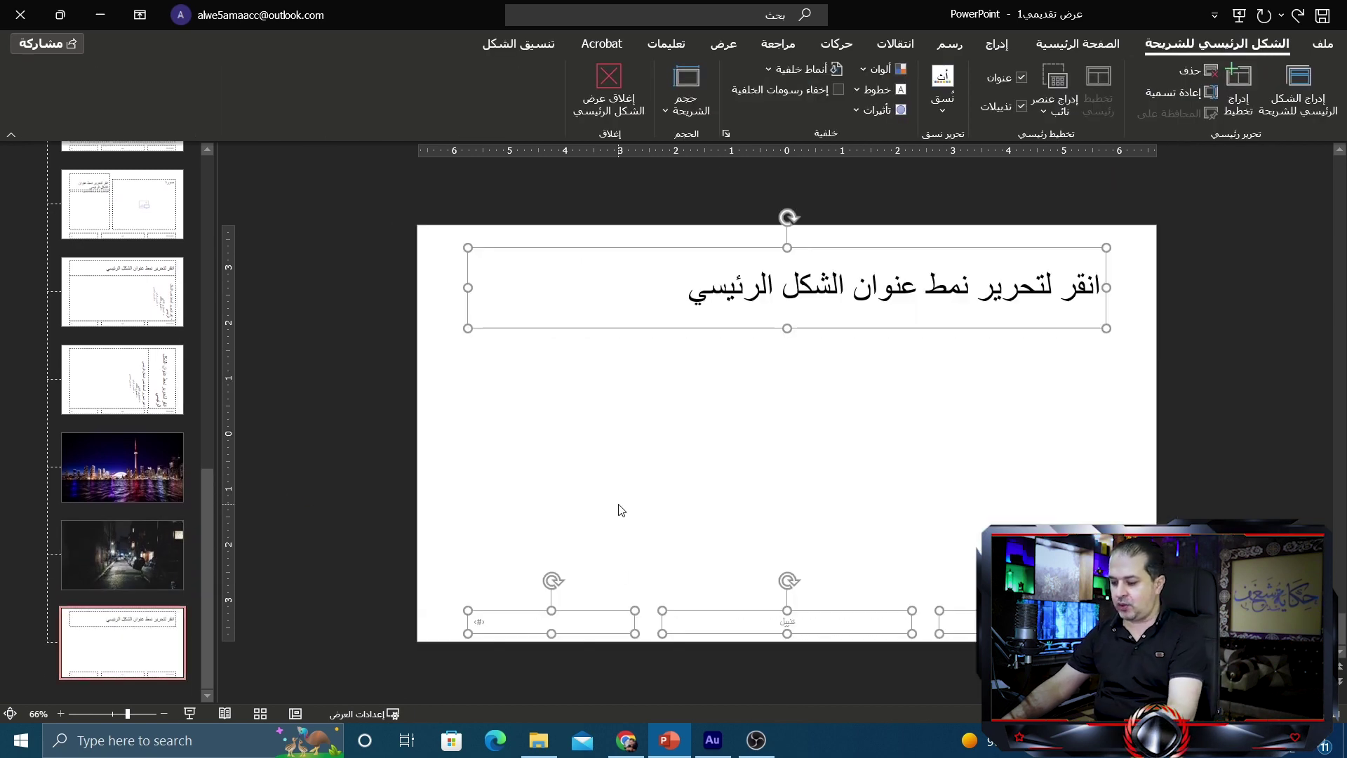
key(Delete)
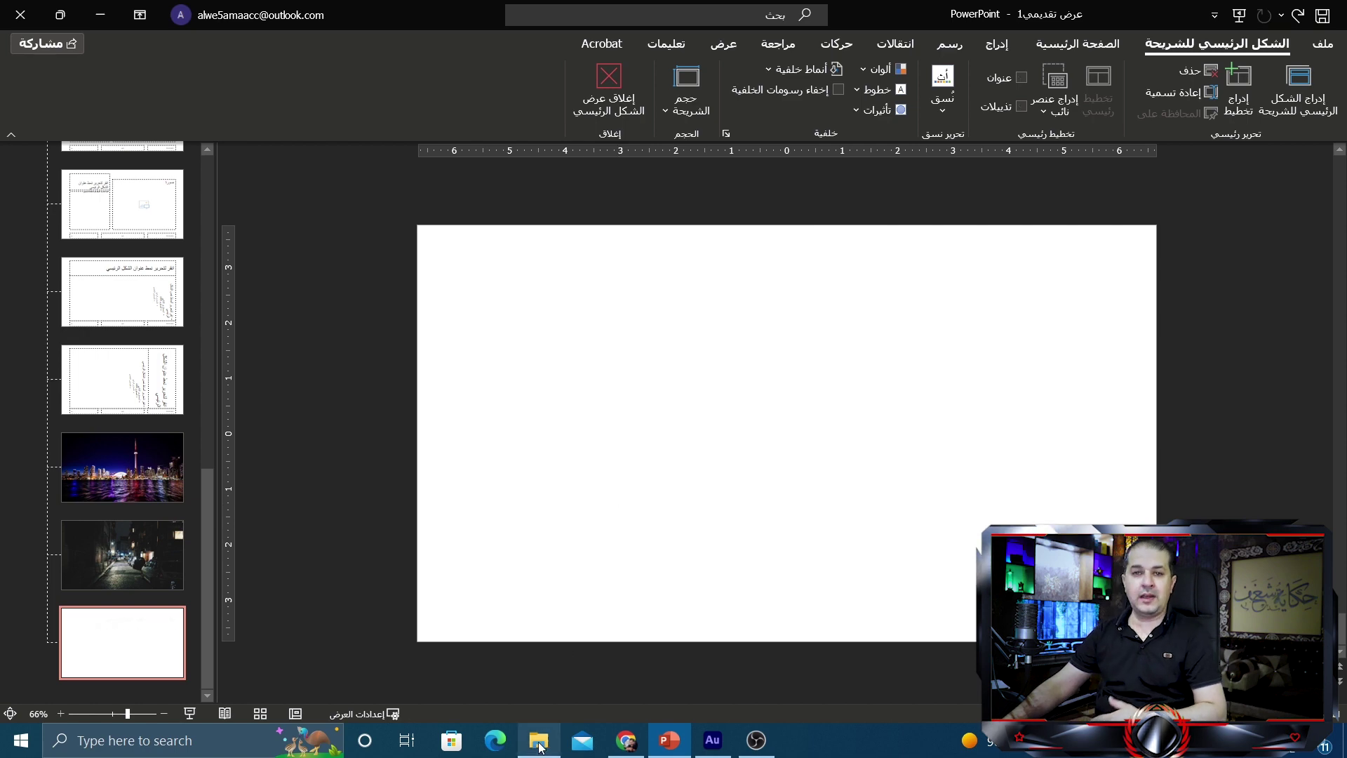
Place cityscape-2008177_1920.jpg on the new layout and enlarge it to fill the slide.
click(538, 740)
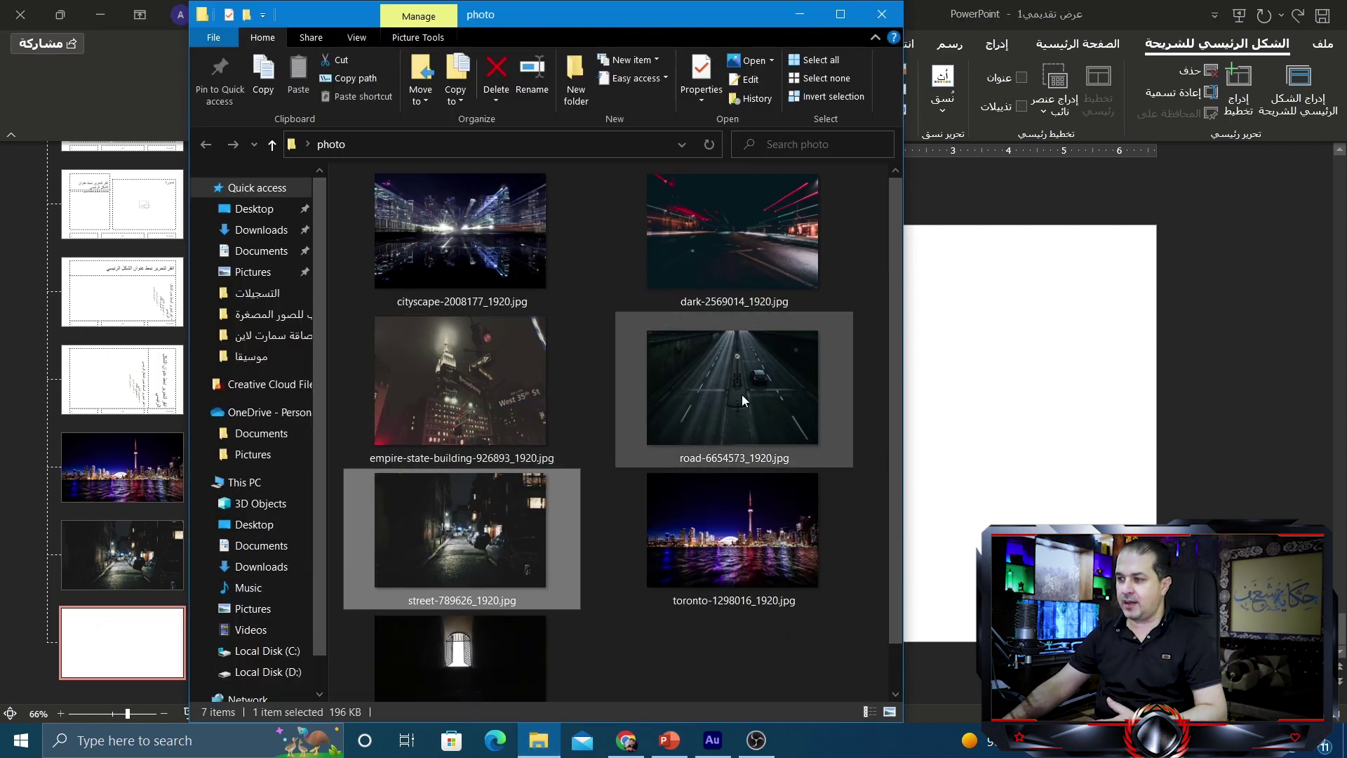
drag(491, 230, 1025, 414)
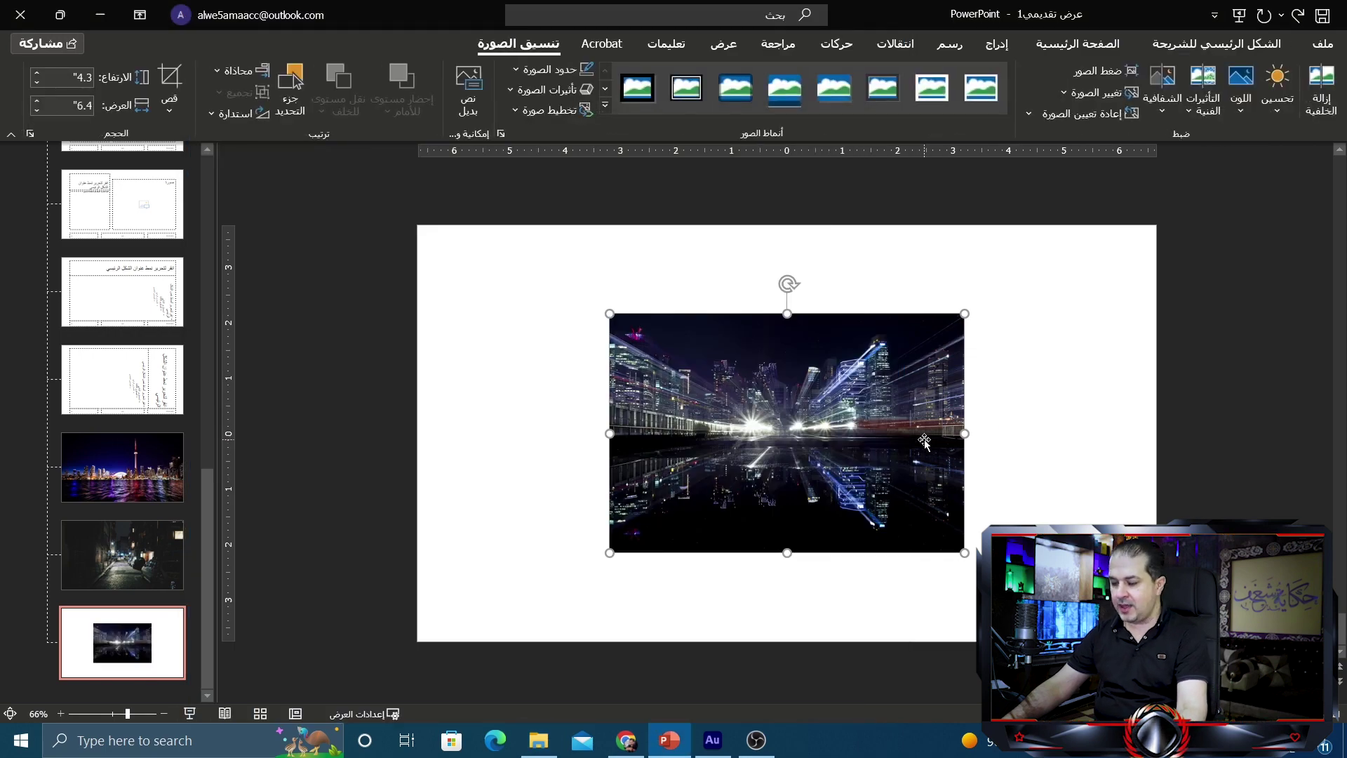
drag(964, 552, 1173, 693)
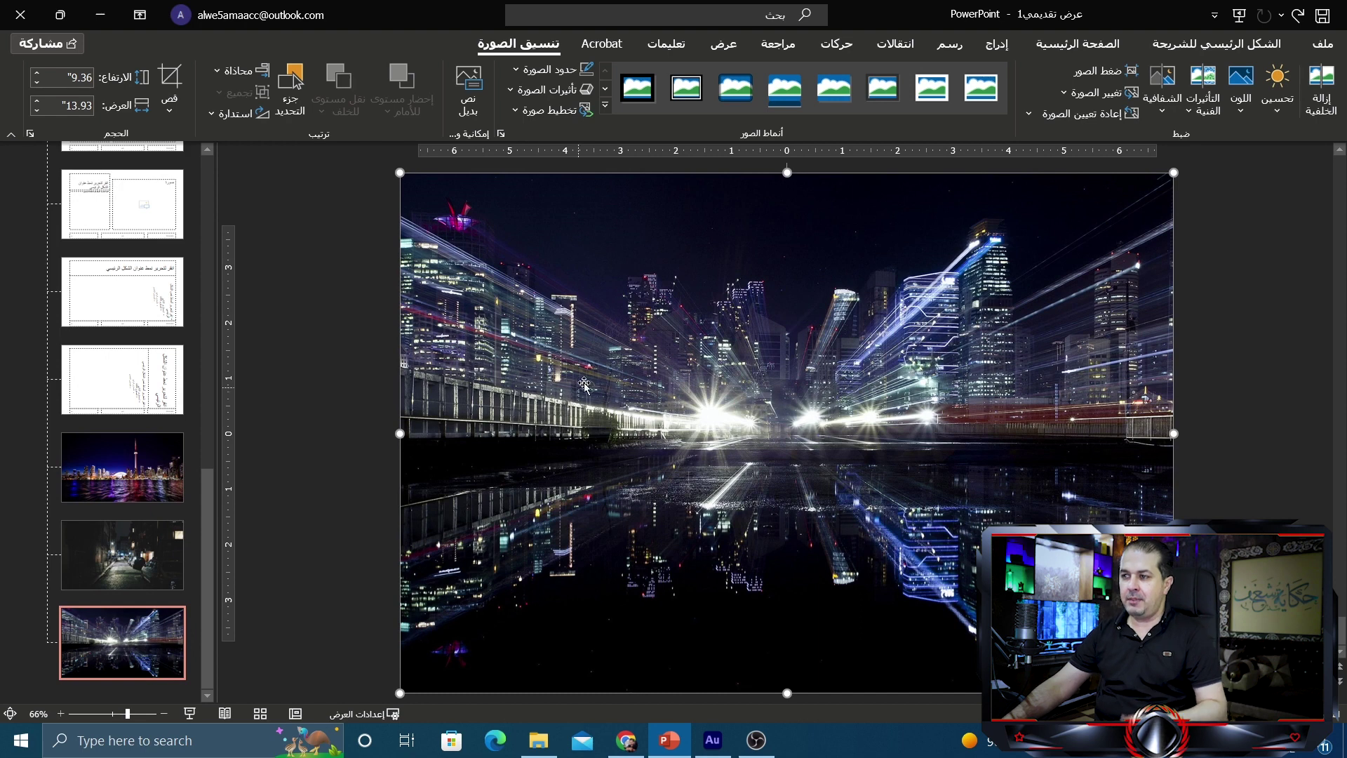
click(1209, 43)
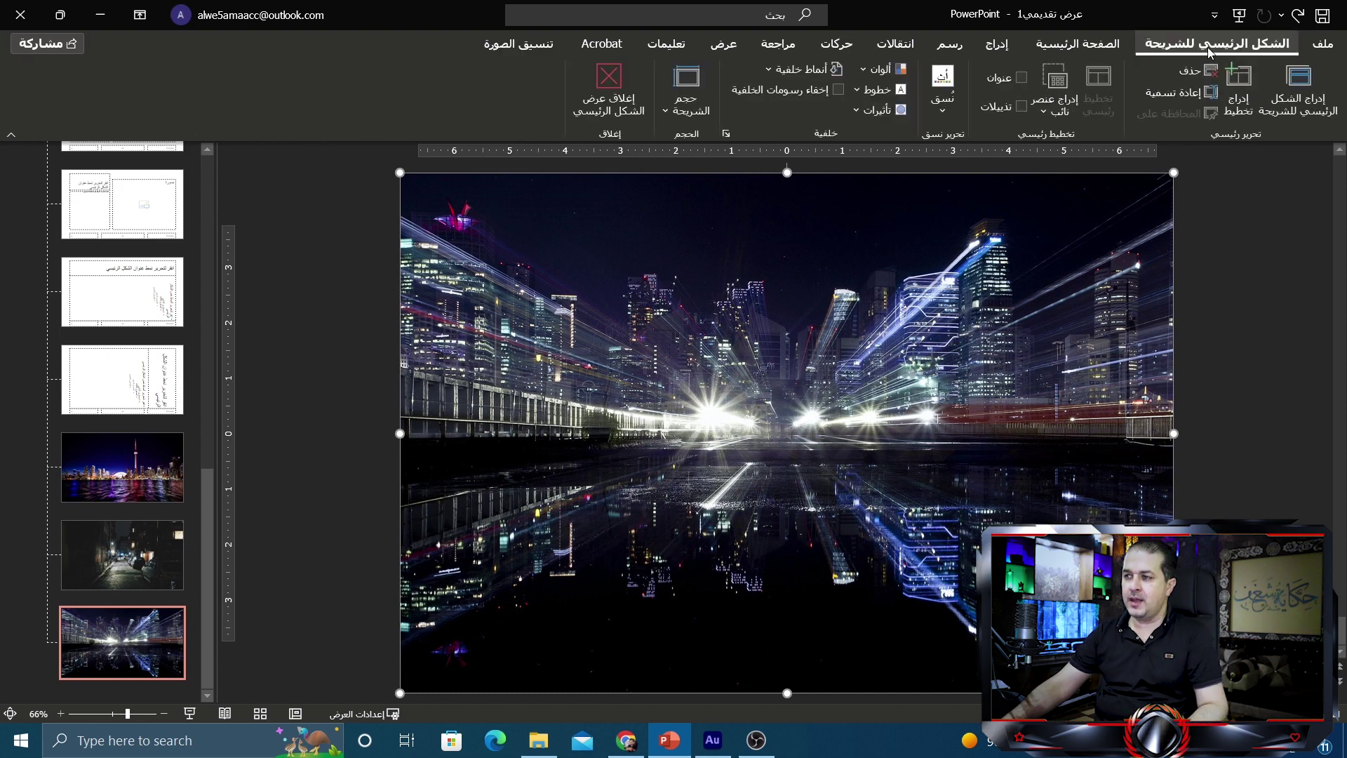
Close master view and apply the custom cityscape layout to the slide.
click(605, 87)
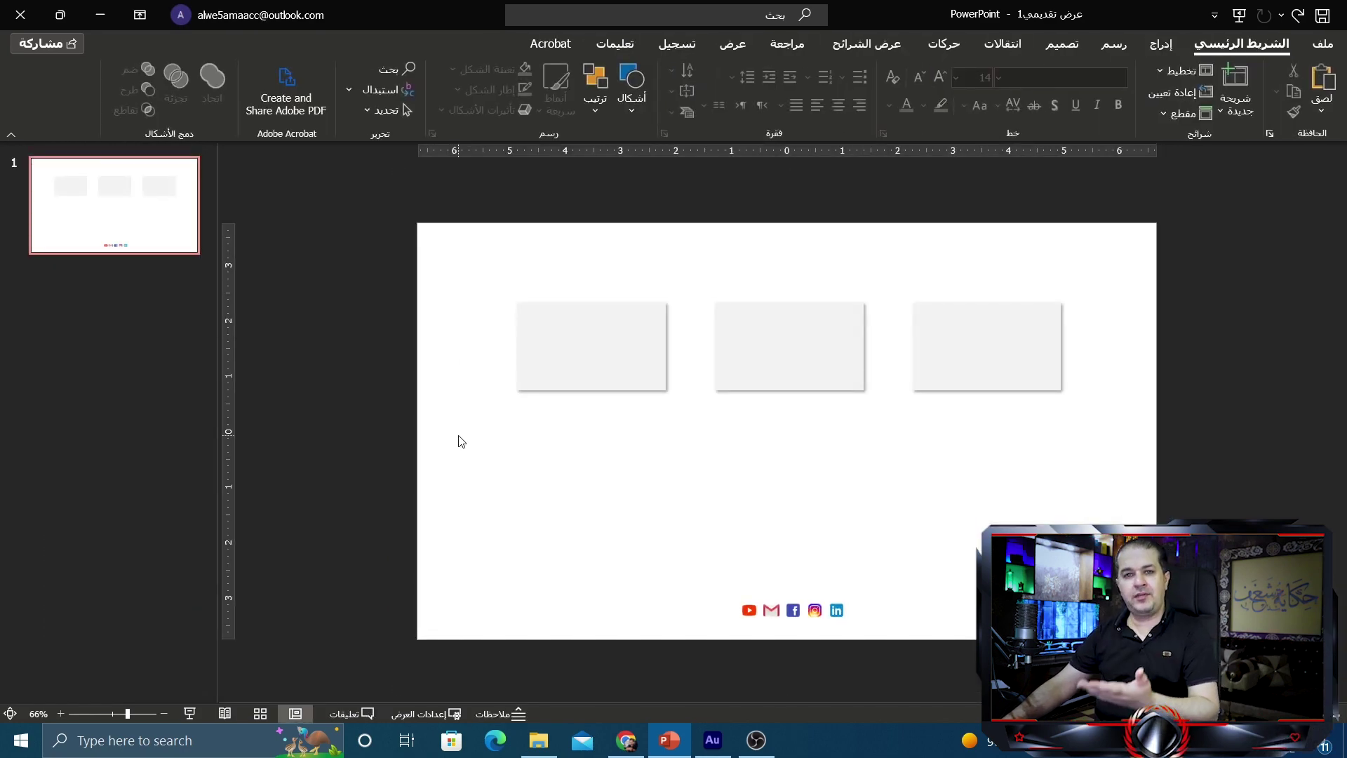
right_click(462, 424)
mouse_move(399, 487)
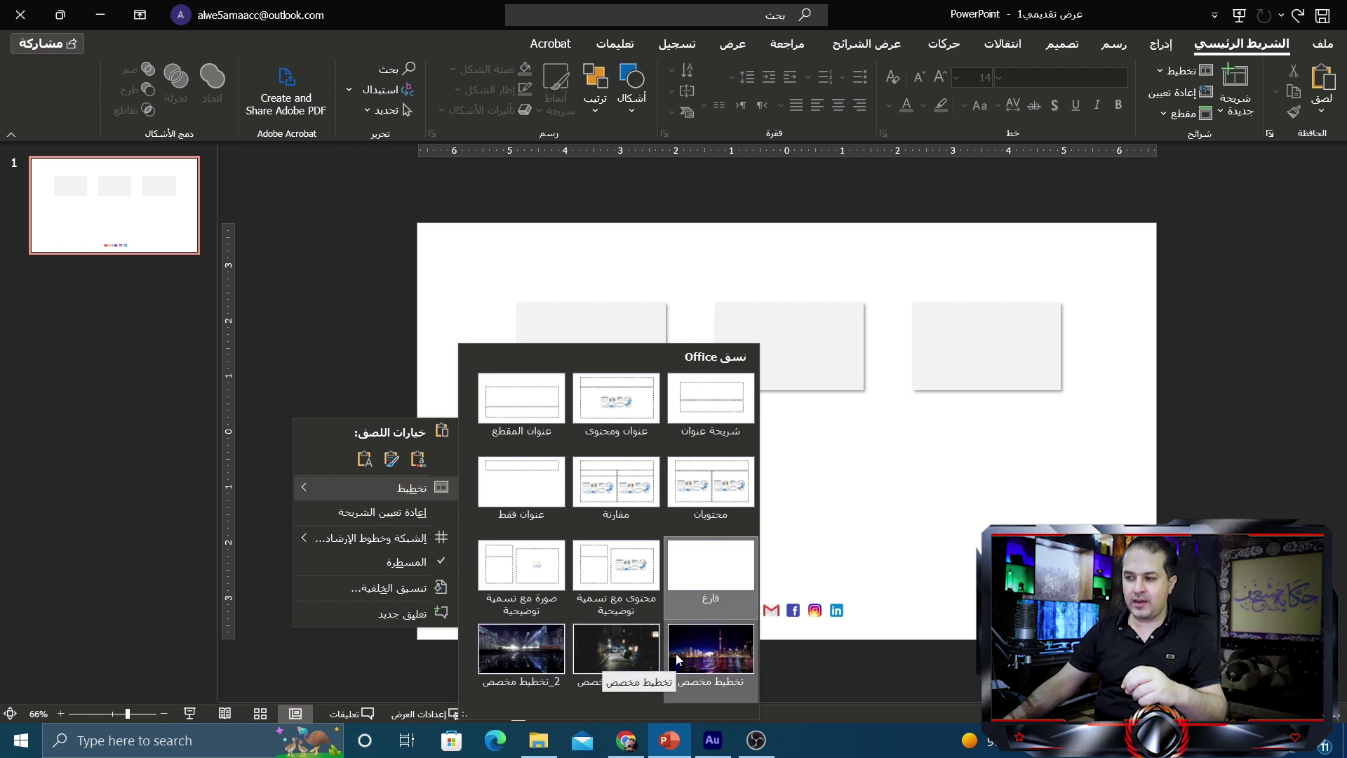
click(533, 667)
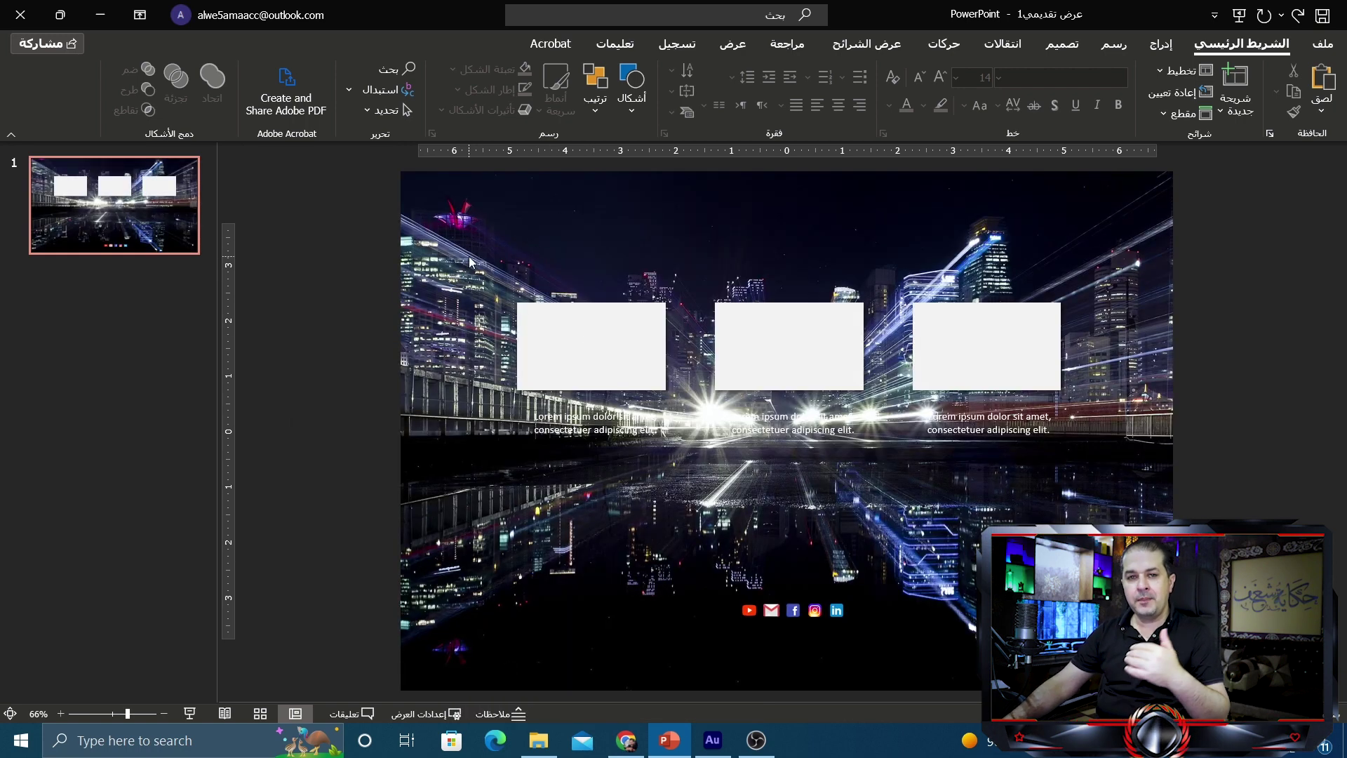
Select the white boxes, middle caption and five social icons to check their placement.
click(560, 349)
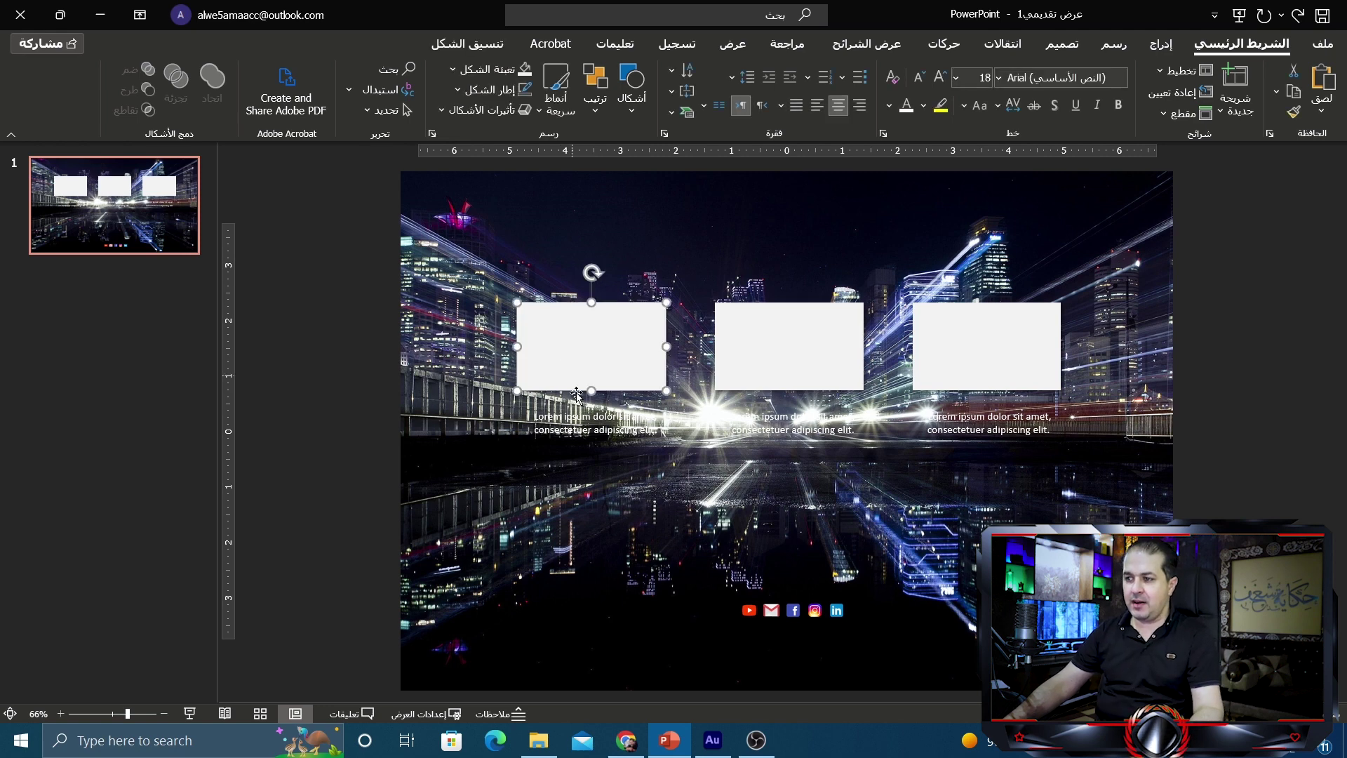
drag(684, 558, 886, 672)
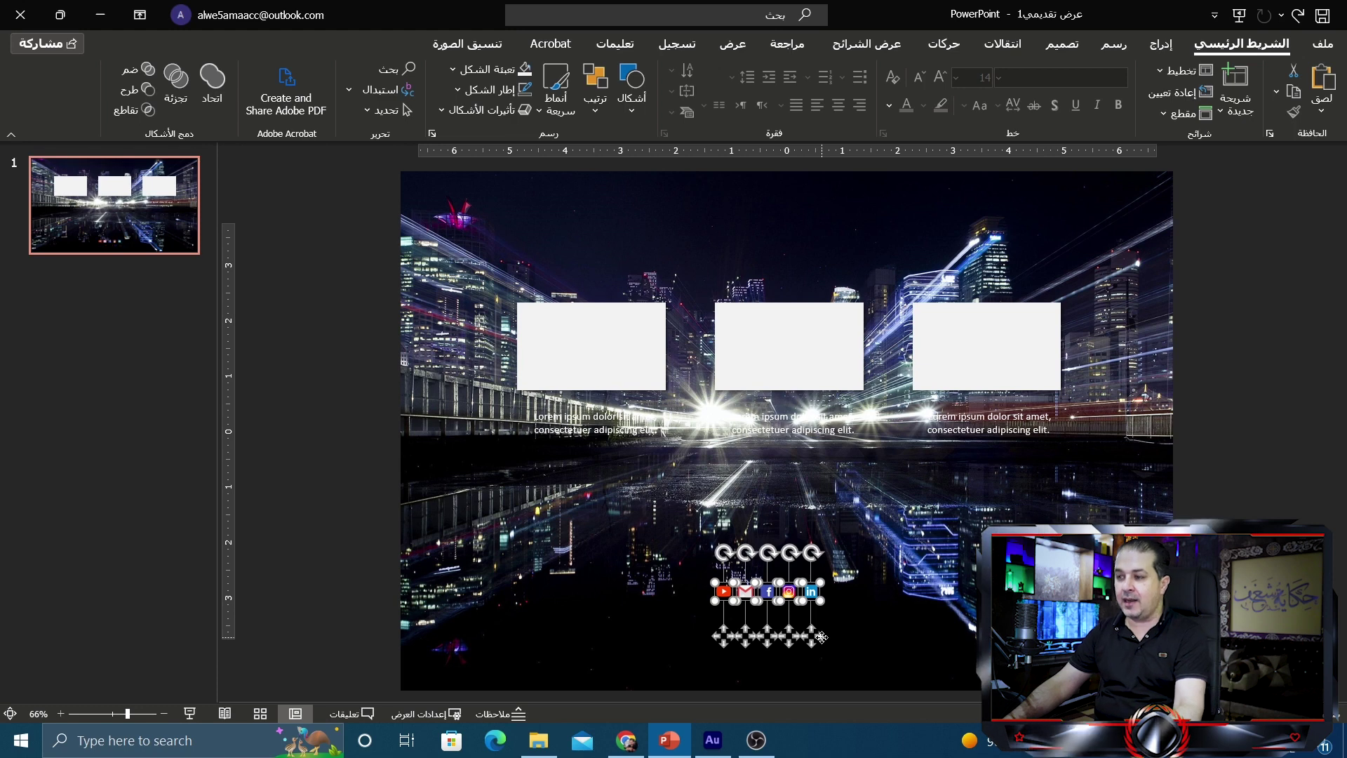
click(771, 344)
click(798, 438)
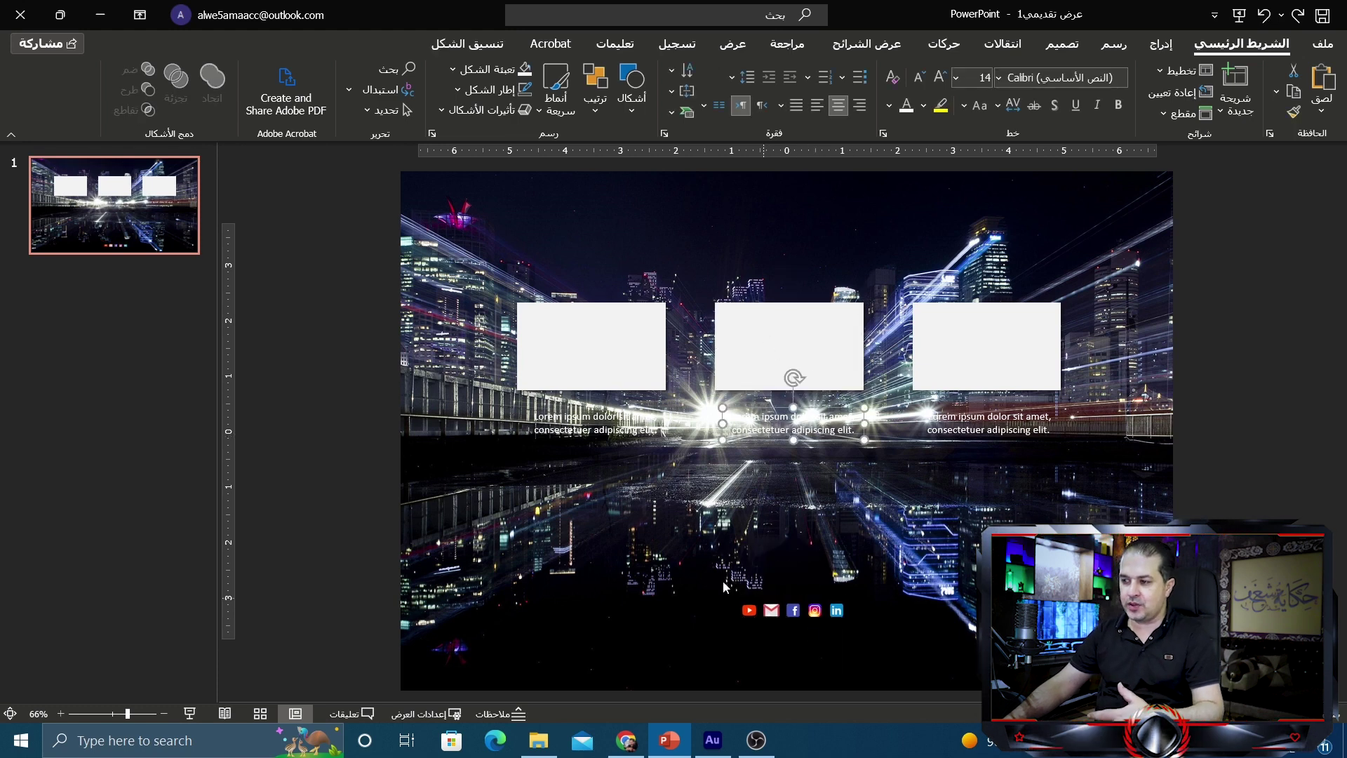
drag(700, 558, 905, 667)
click(932, 555)
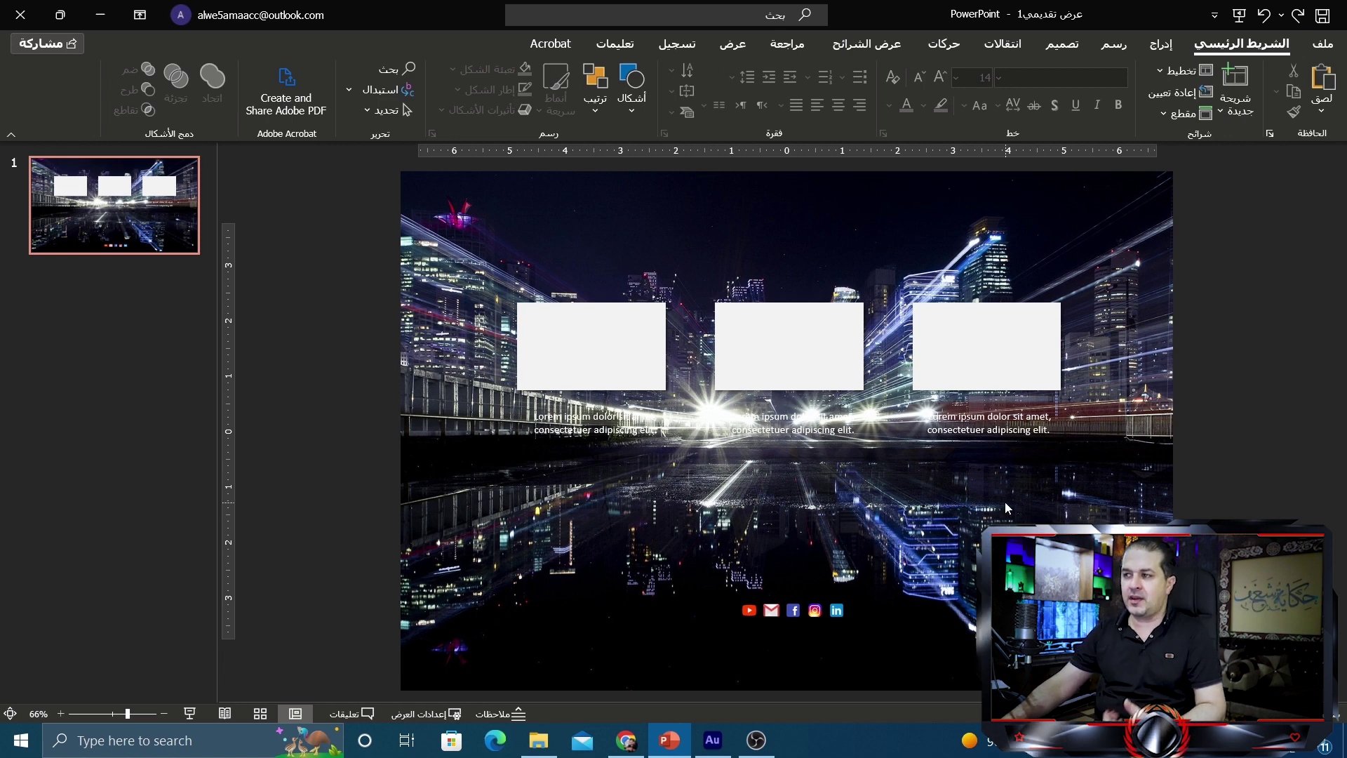
Open Slide Master view and duplicate the CN Tower skyline layout.
click(733, 43)
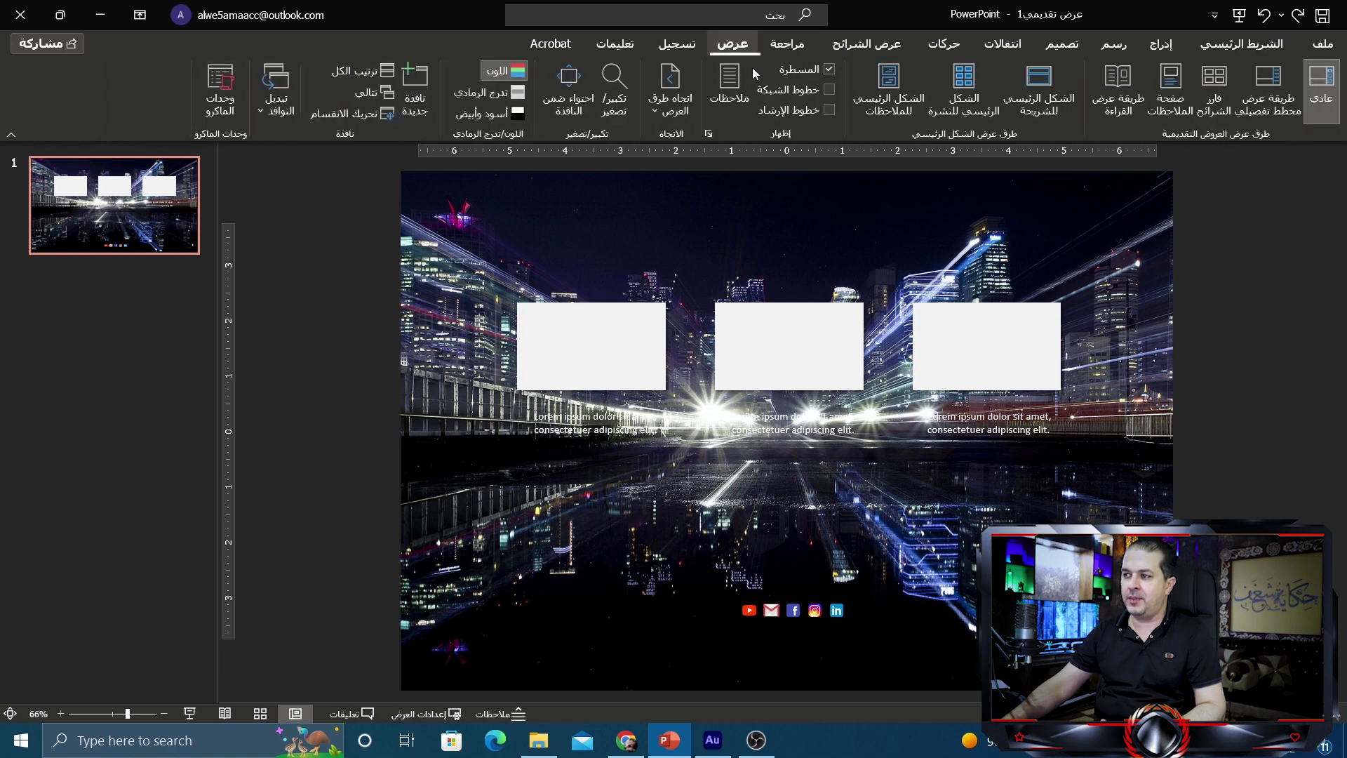
click(1017, 98)
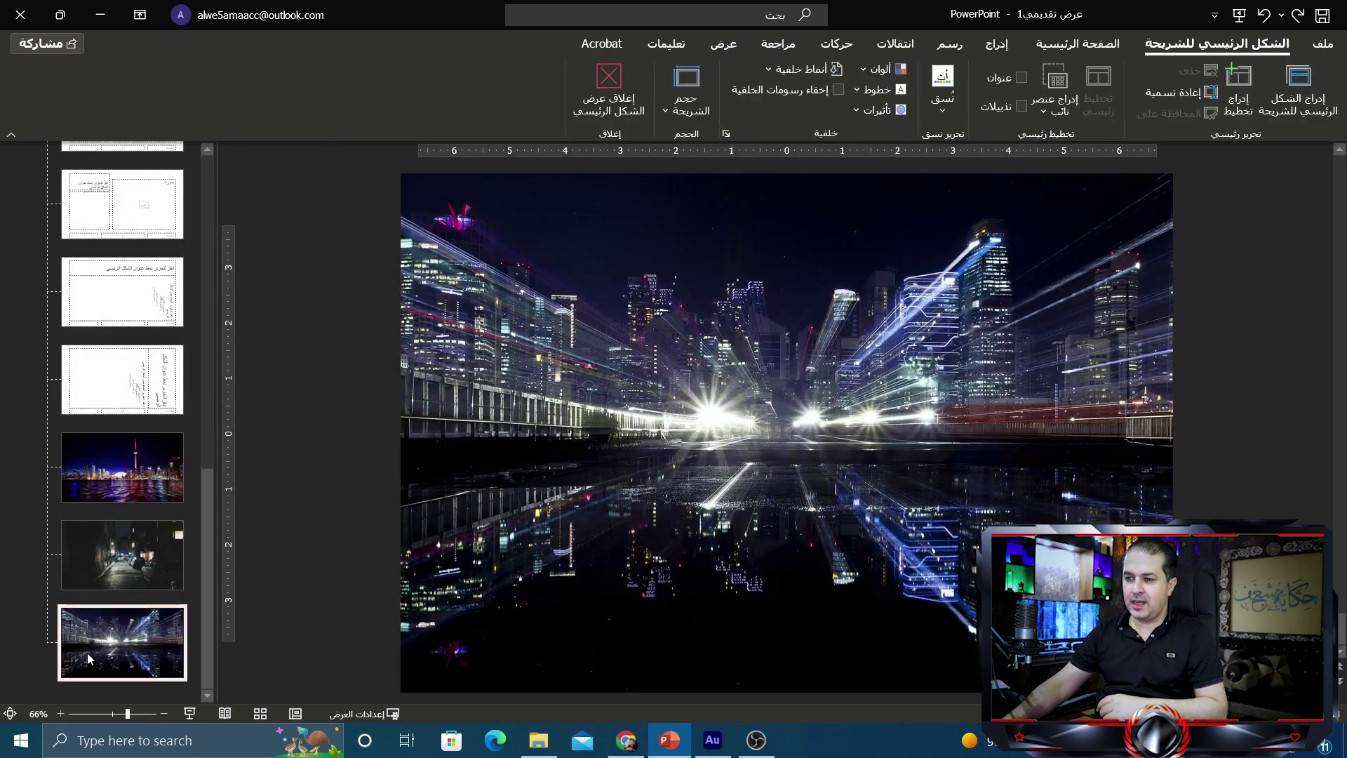
click(125, 479)
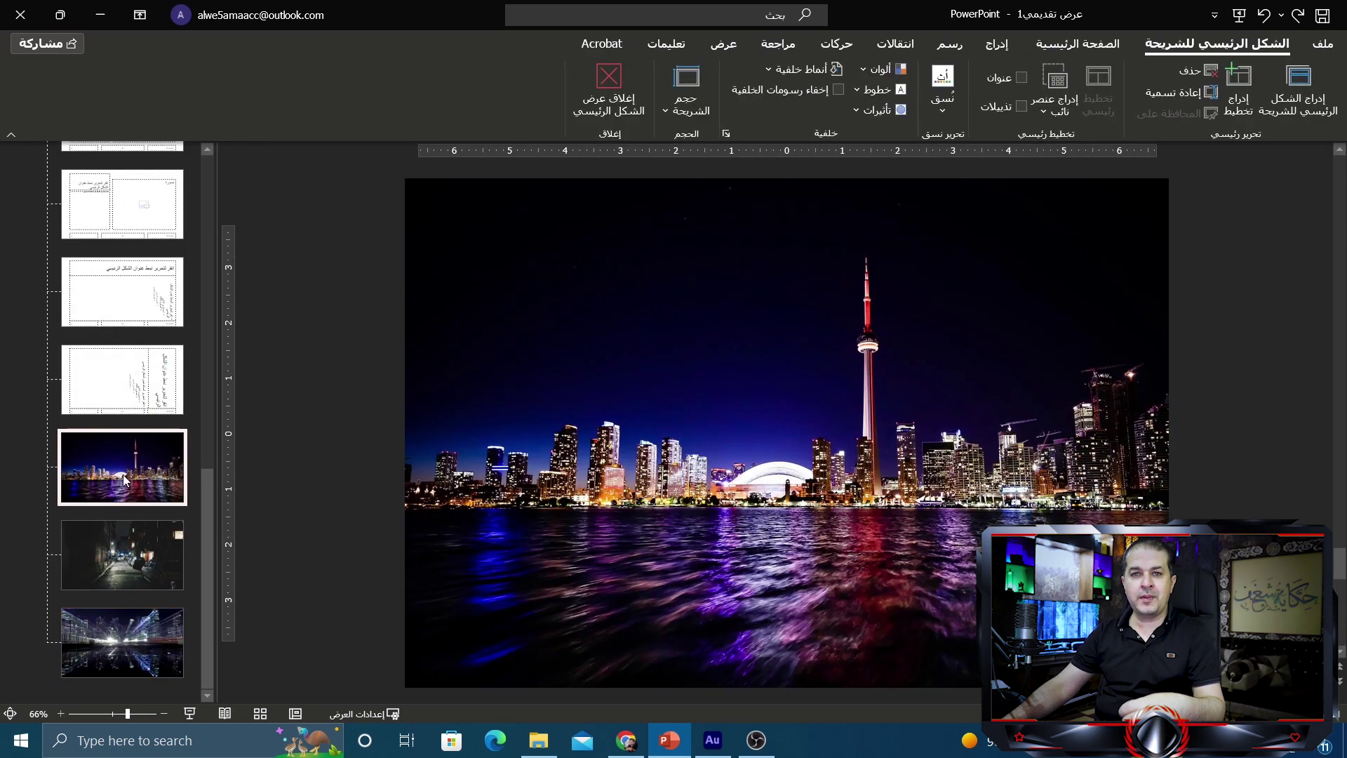
right_click(125, 479)
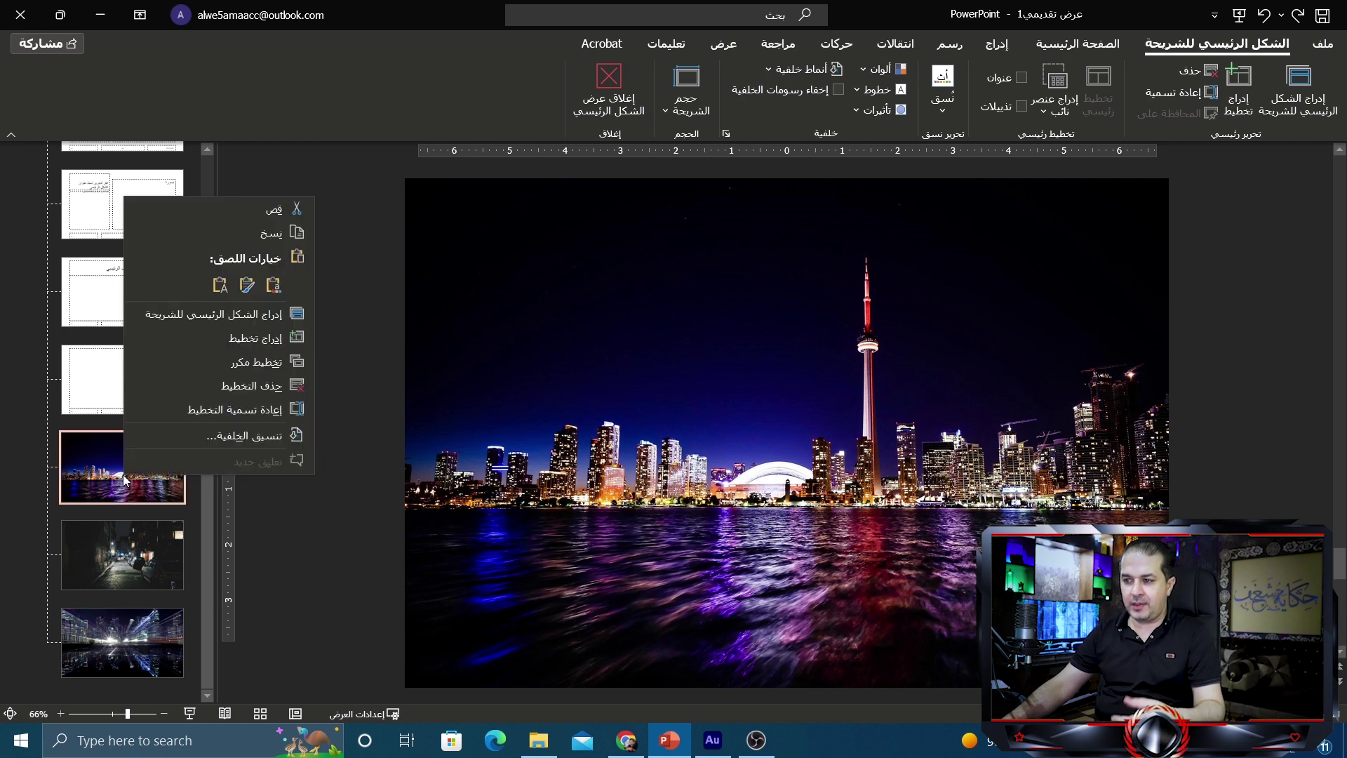
click(253, 362)
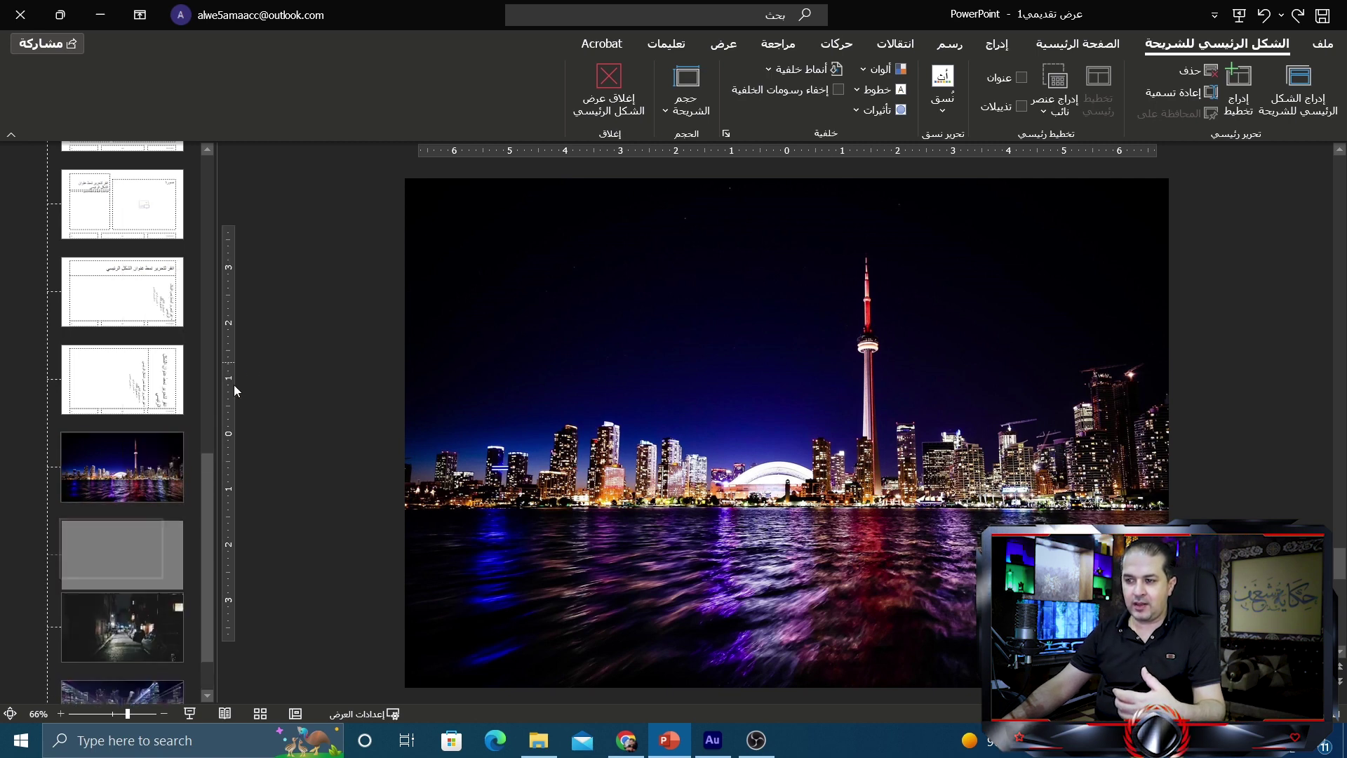
On the copy, enlarge the skyline photo and shift it up and left.
click(601, 315)
mouse_move(602, 315)
mouse_down()
mouse_move(752, 379)
mouse_move(665, 364)
mouse_up()
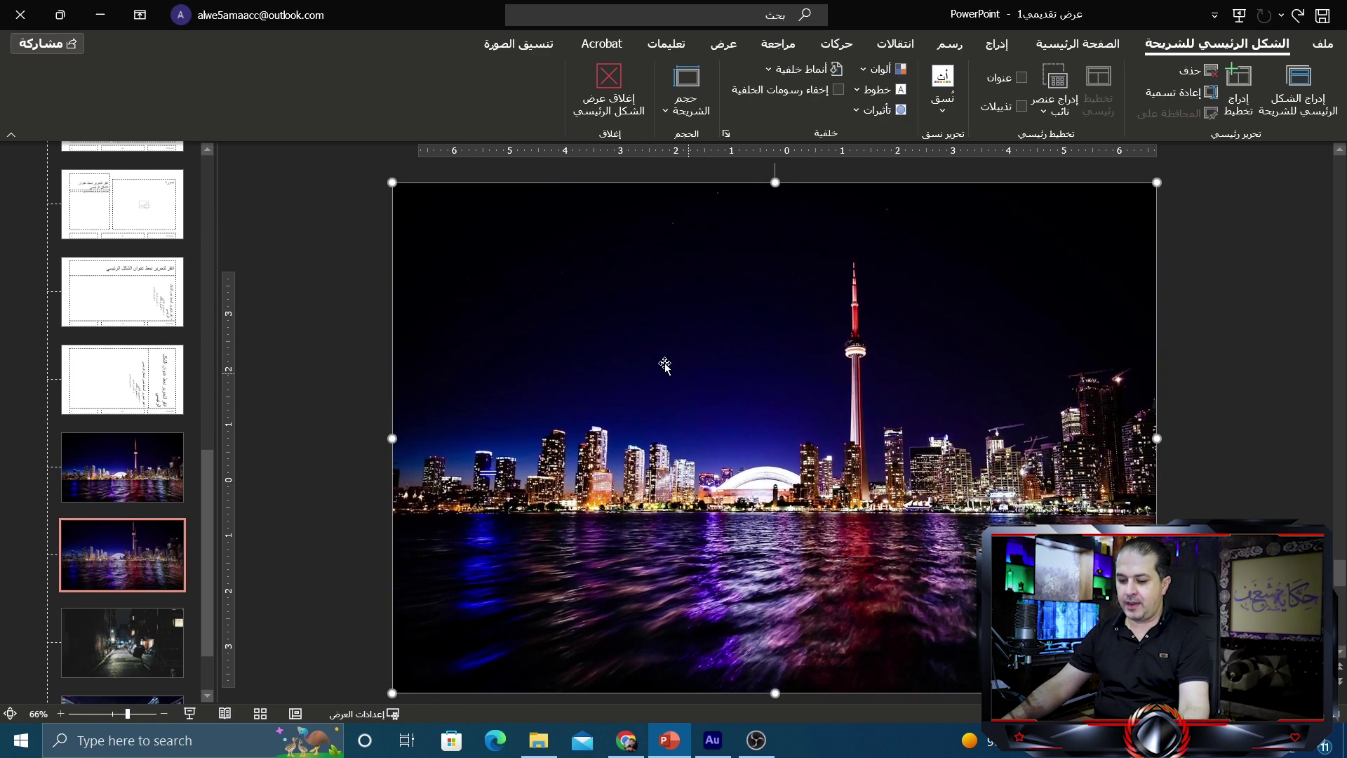
ctrl+scroll(663, 388, down, 2)
ctrl+scroll(550, 272, down, 2)
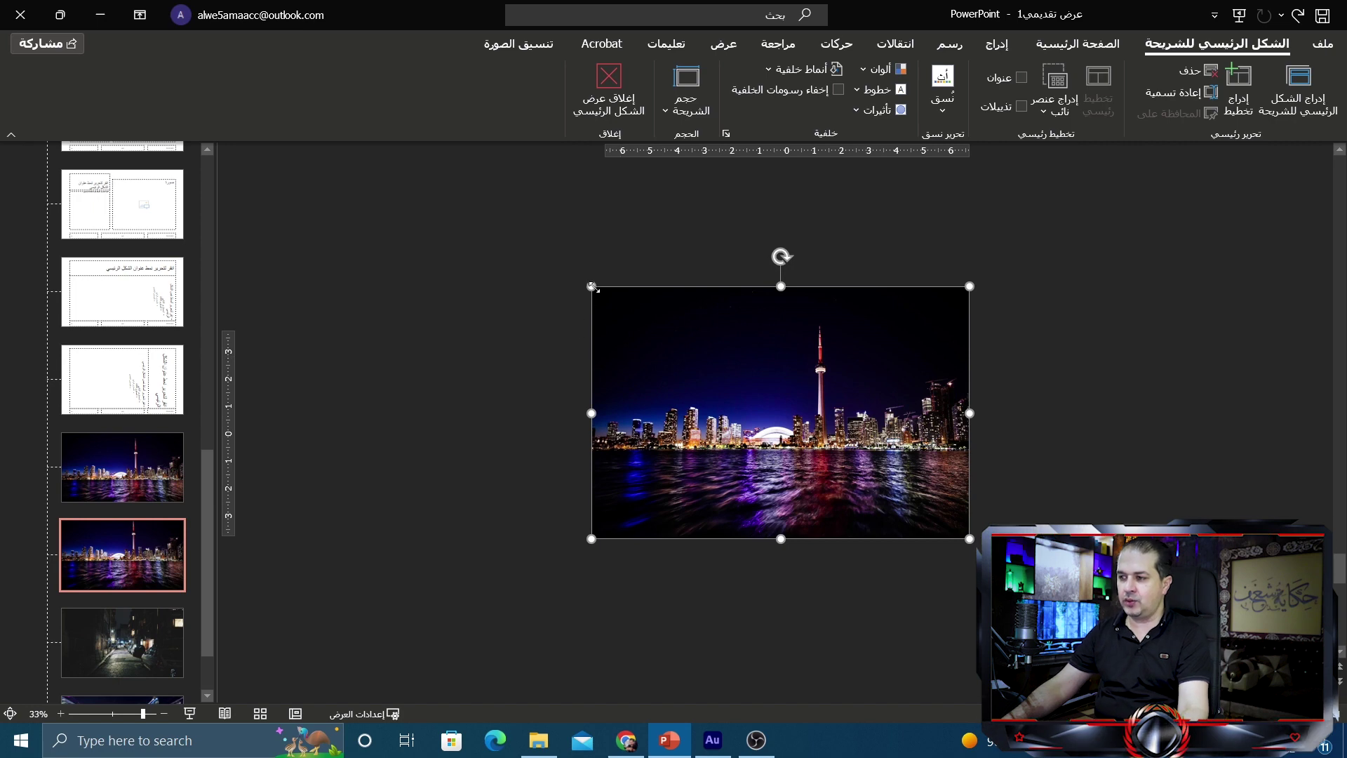
drag(591, 286, 532, 245)
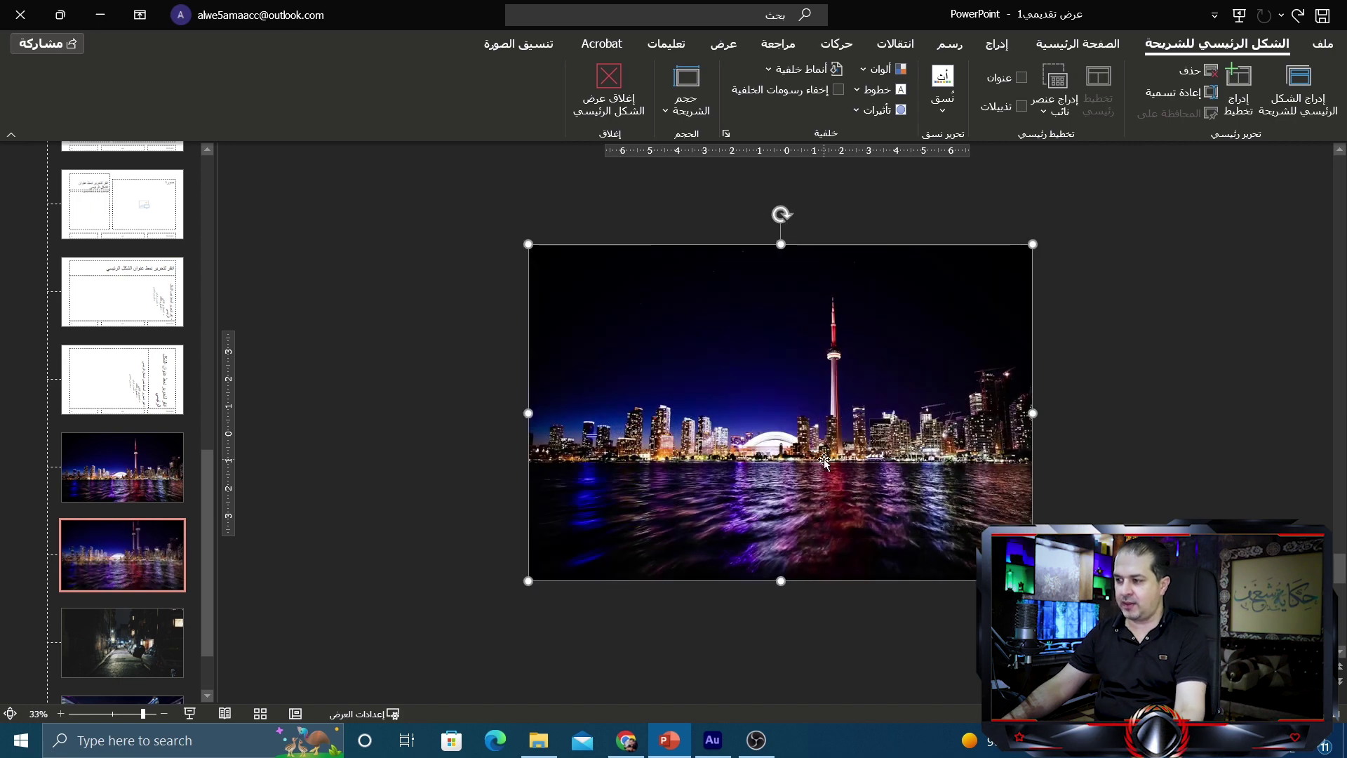
mouse_move(822, 462)
mouse_down()
mouse_move(759, 422)
mouse_move(764, 480)
mouse_up()
Duplicate the copied layout and shift its photo right and down.
right_click(118, 576)
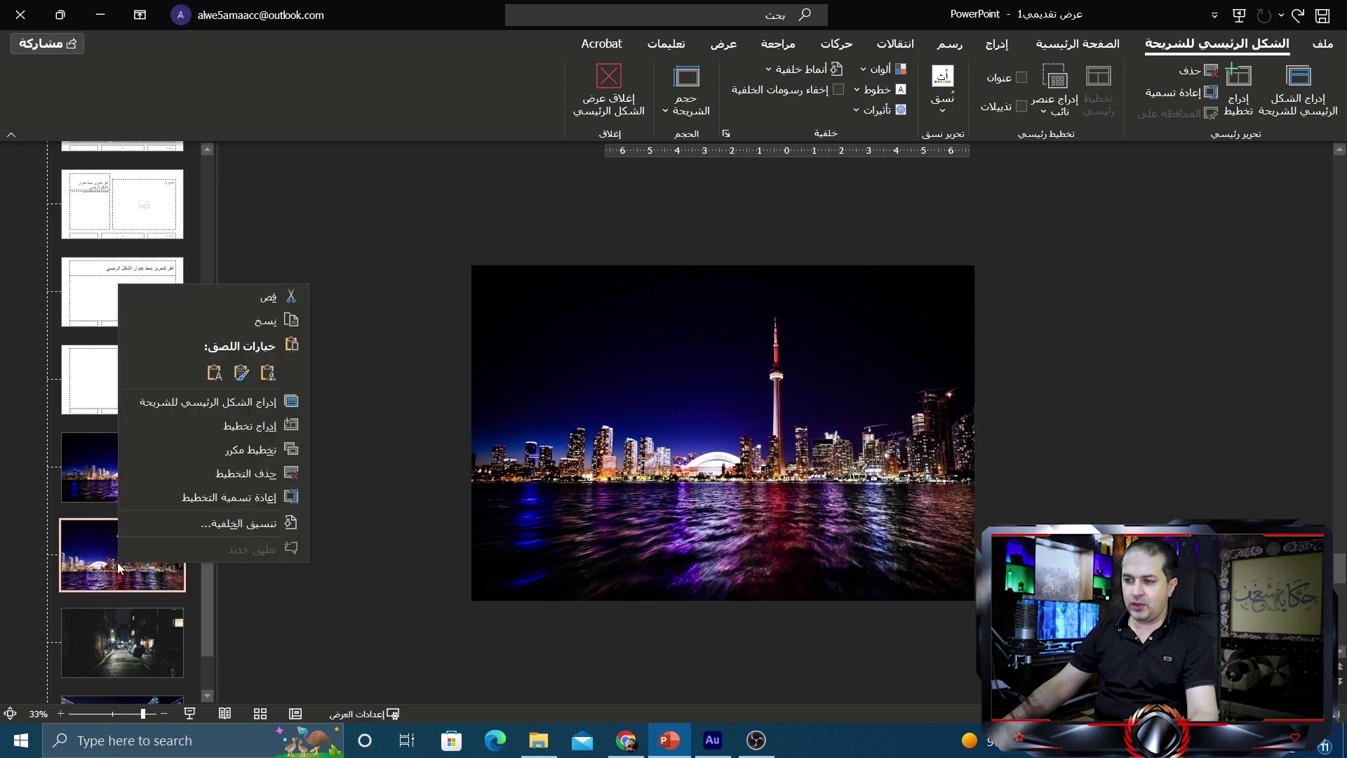
click(161, 459)
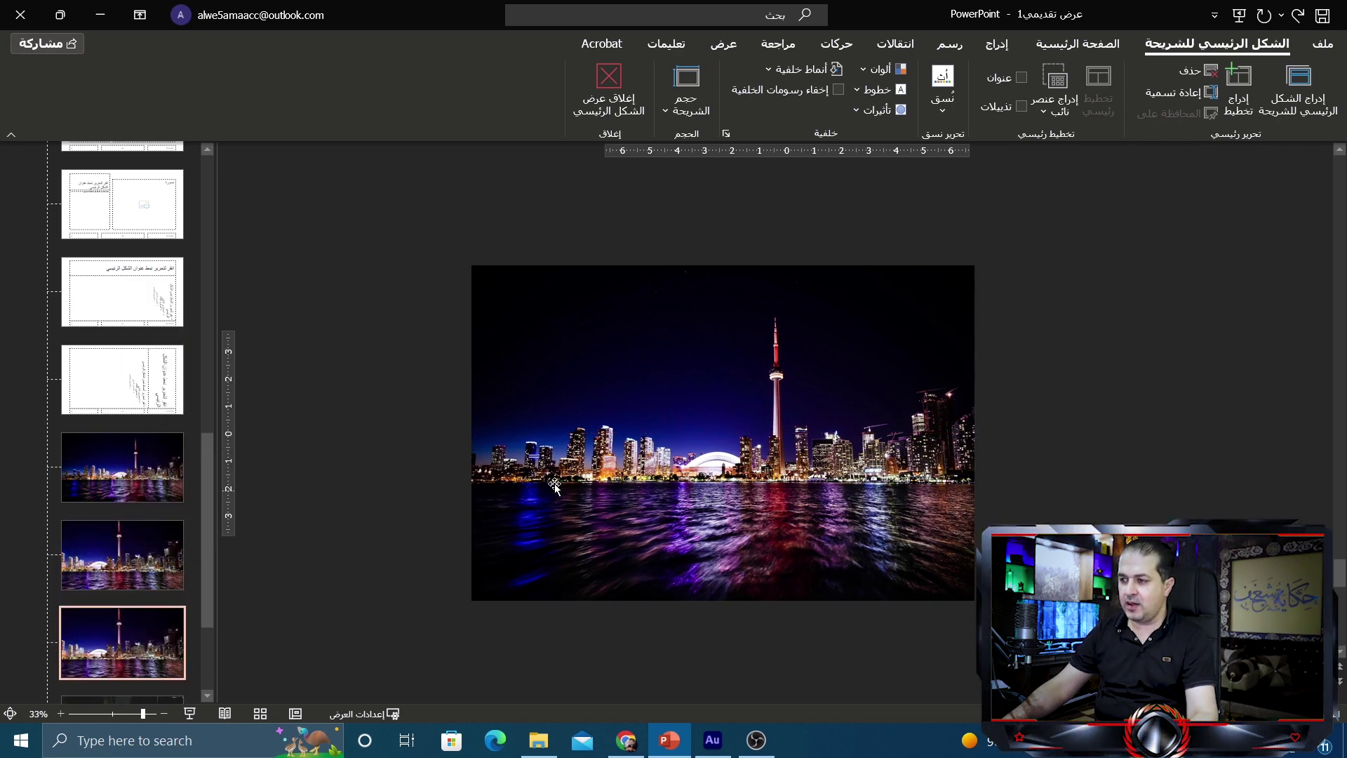
mouse_move(637, 465)
mouse_down()
mouse_move(704, 537)
mouse_move(745, 518)
mouse_up()
Make a third copy with the photo shrunk and nudged, then close master view.
right_click(134, 638)
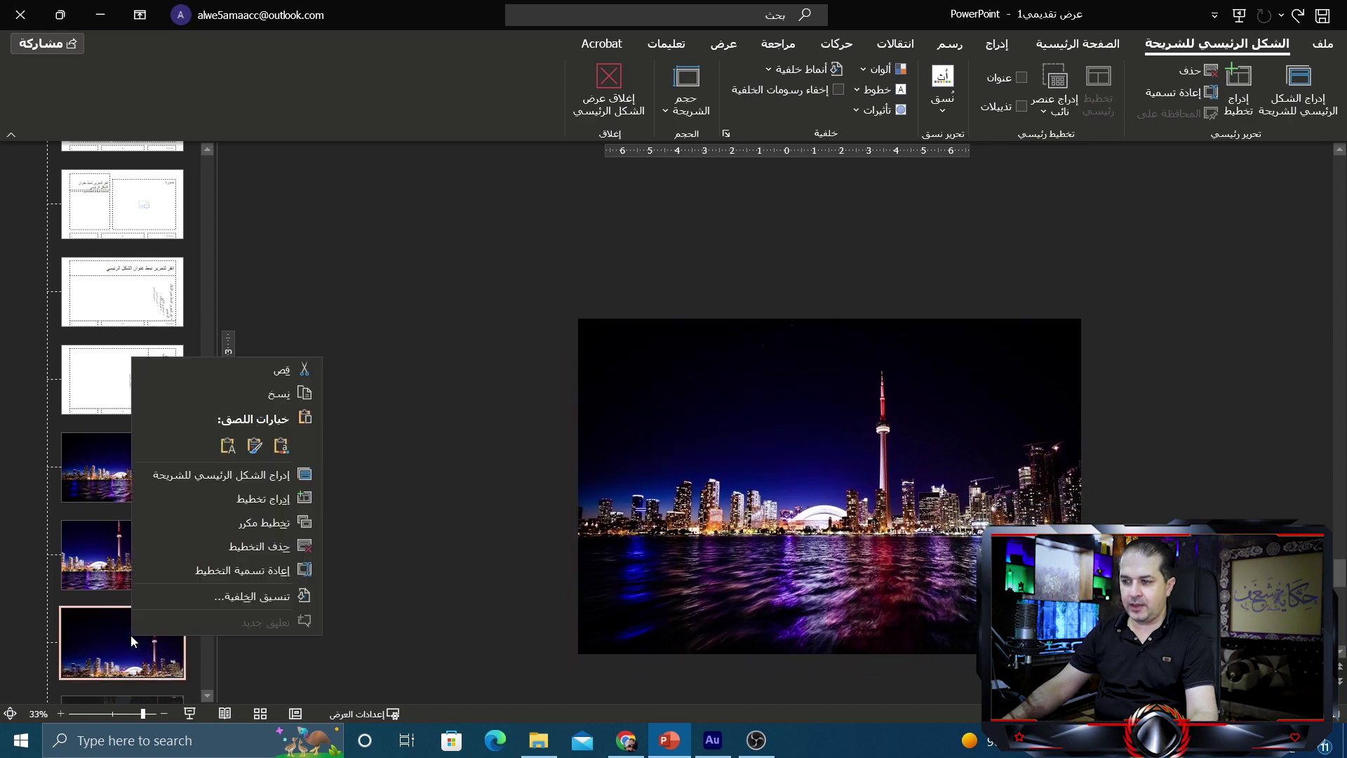
click(210, 522)
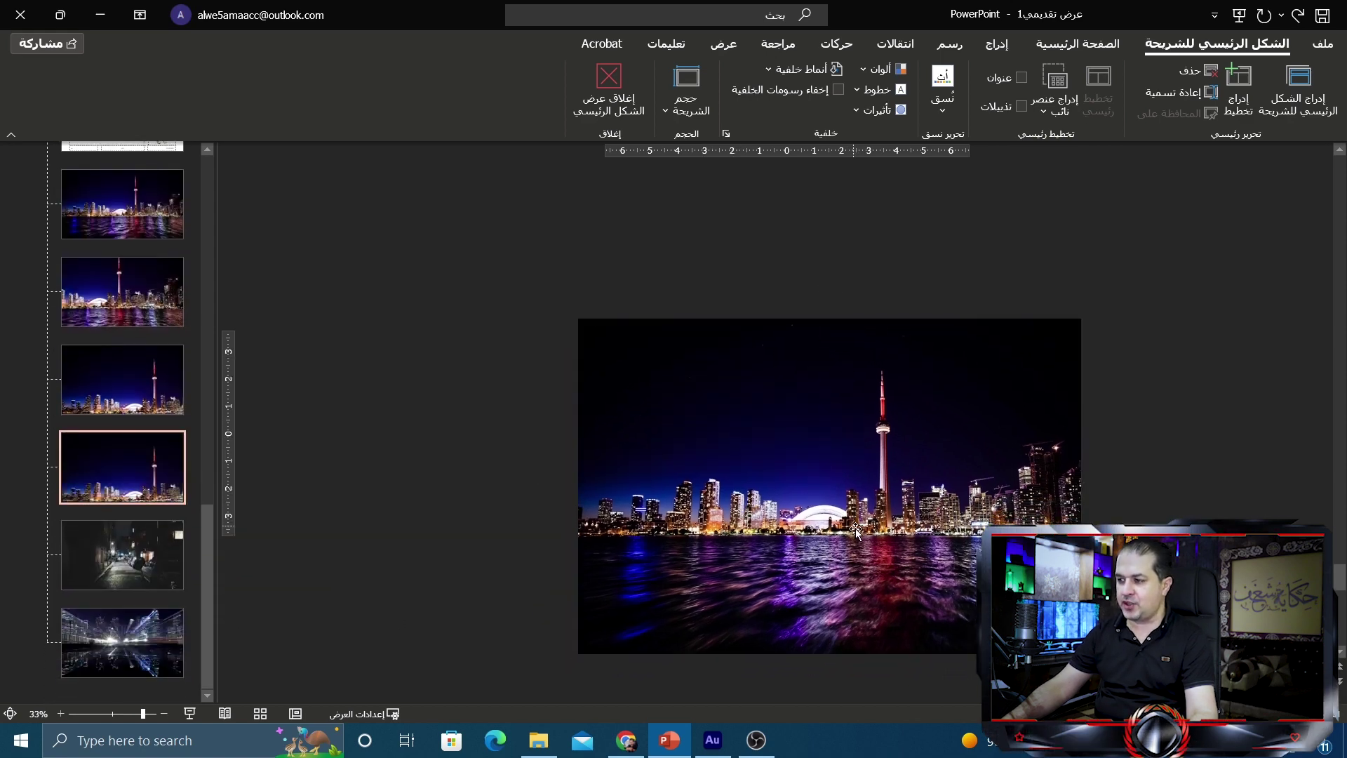
key(ctrl+v)
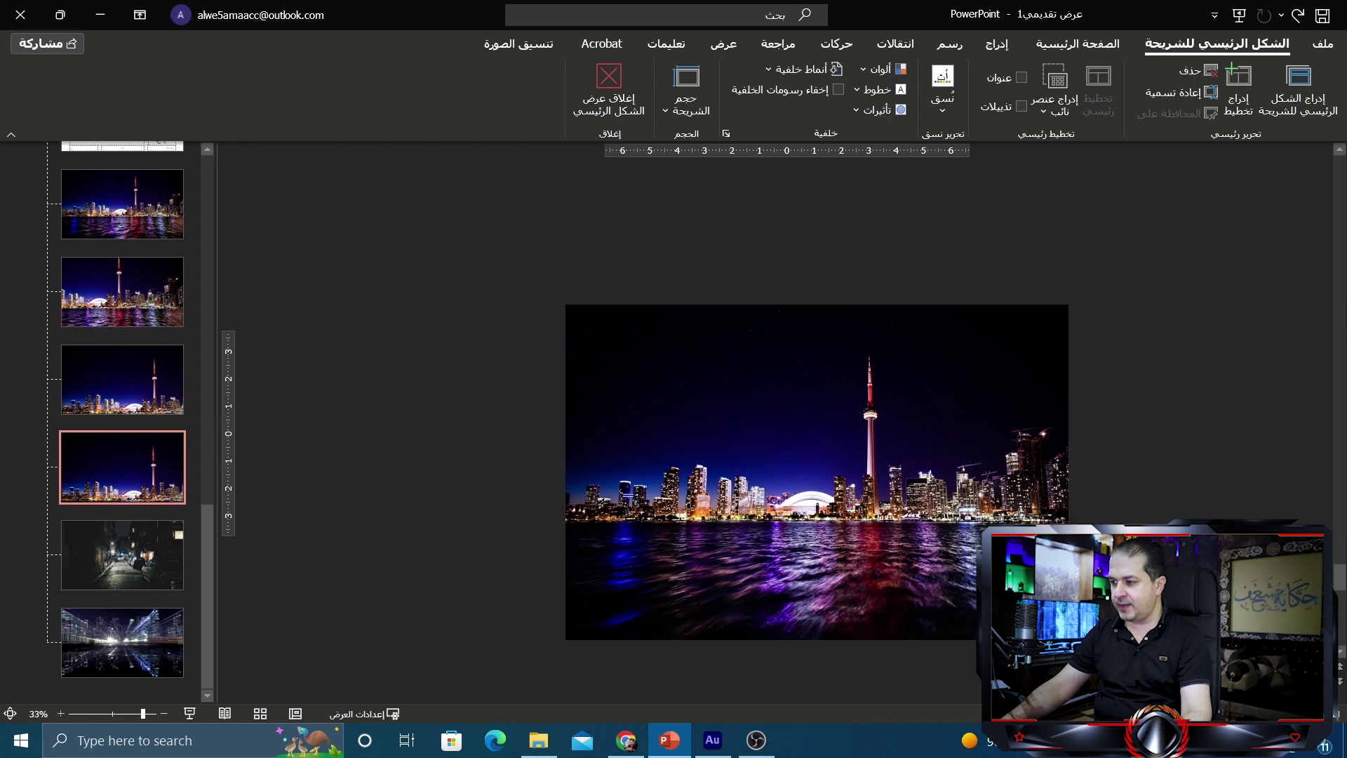
drag(1068, 639, 968, 562)
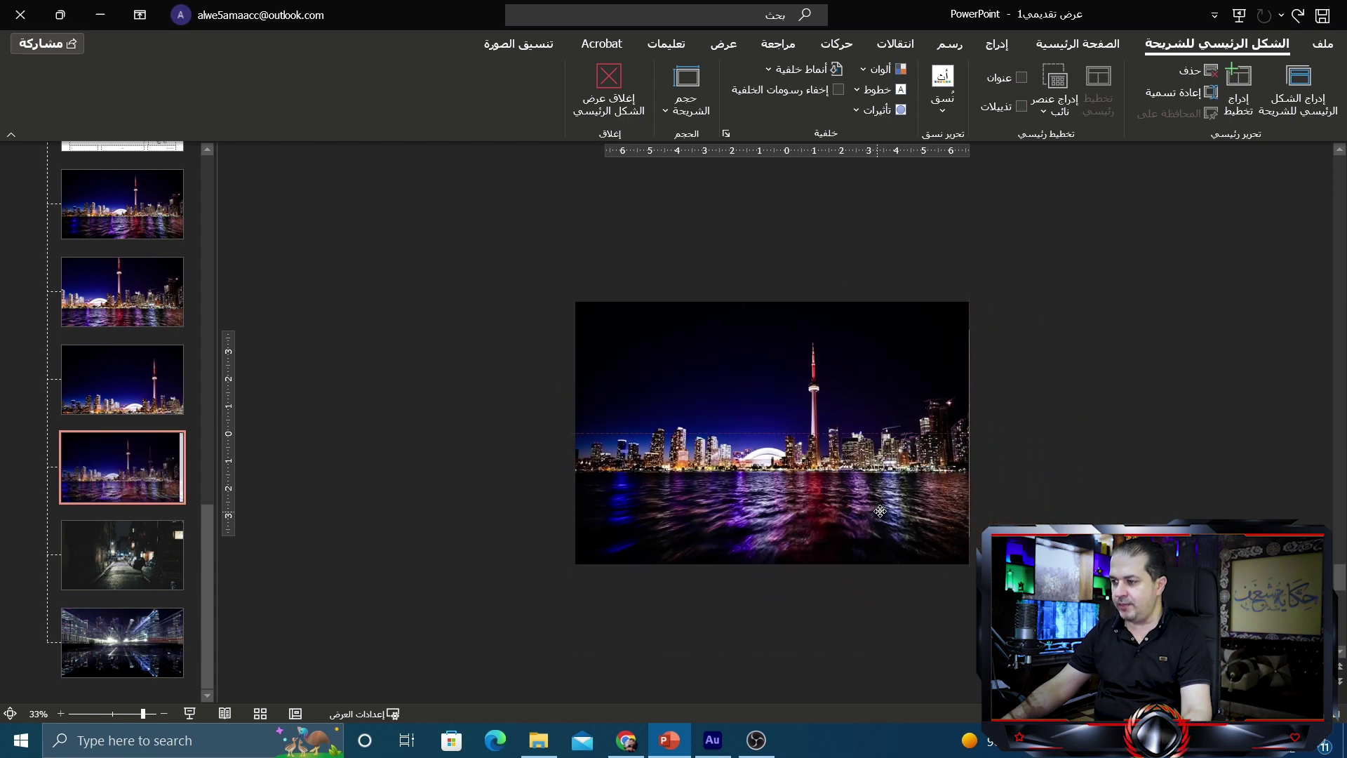
mouse_move(789, 464)
mouse_down()
mouse_move(814, 465)
mouse_move(798, 465)
mouse_up()
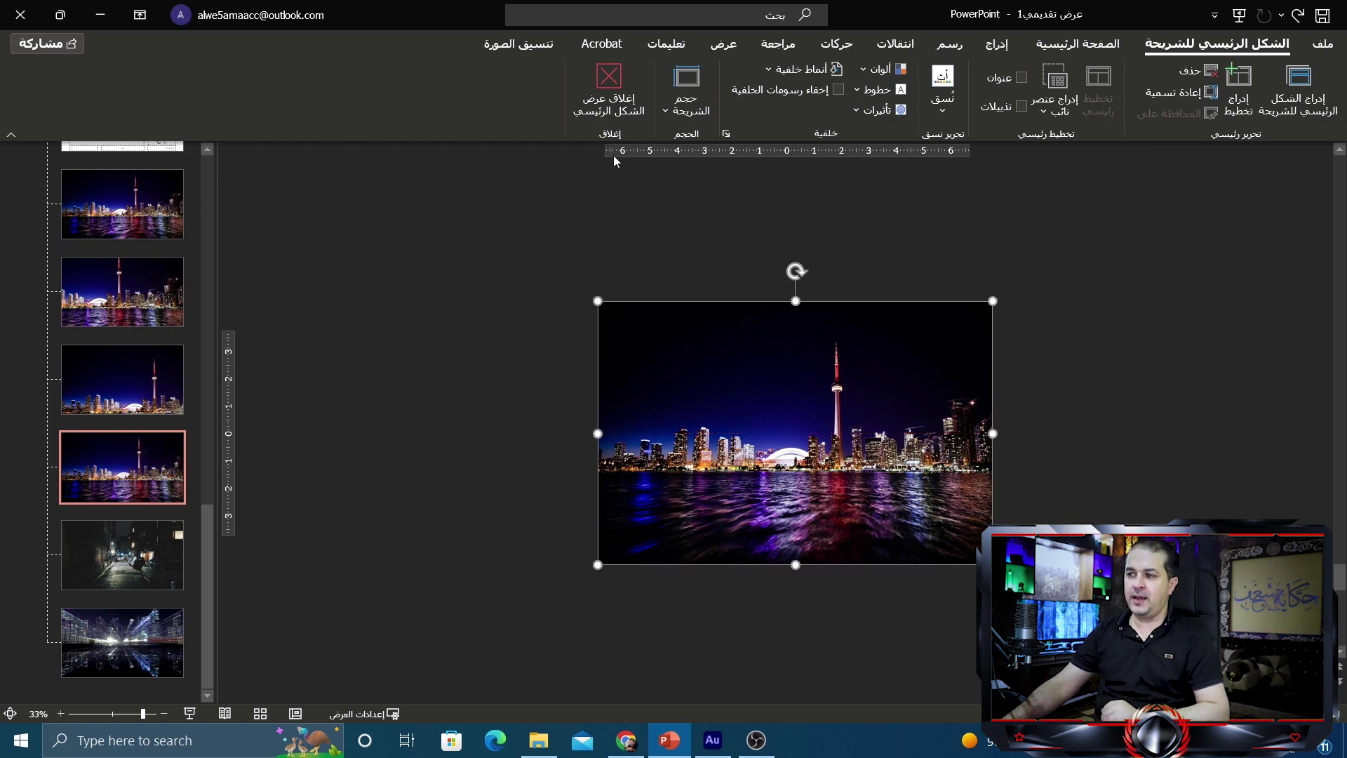
click(609, 104)
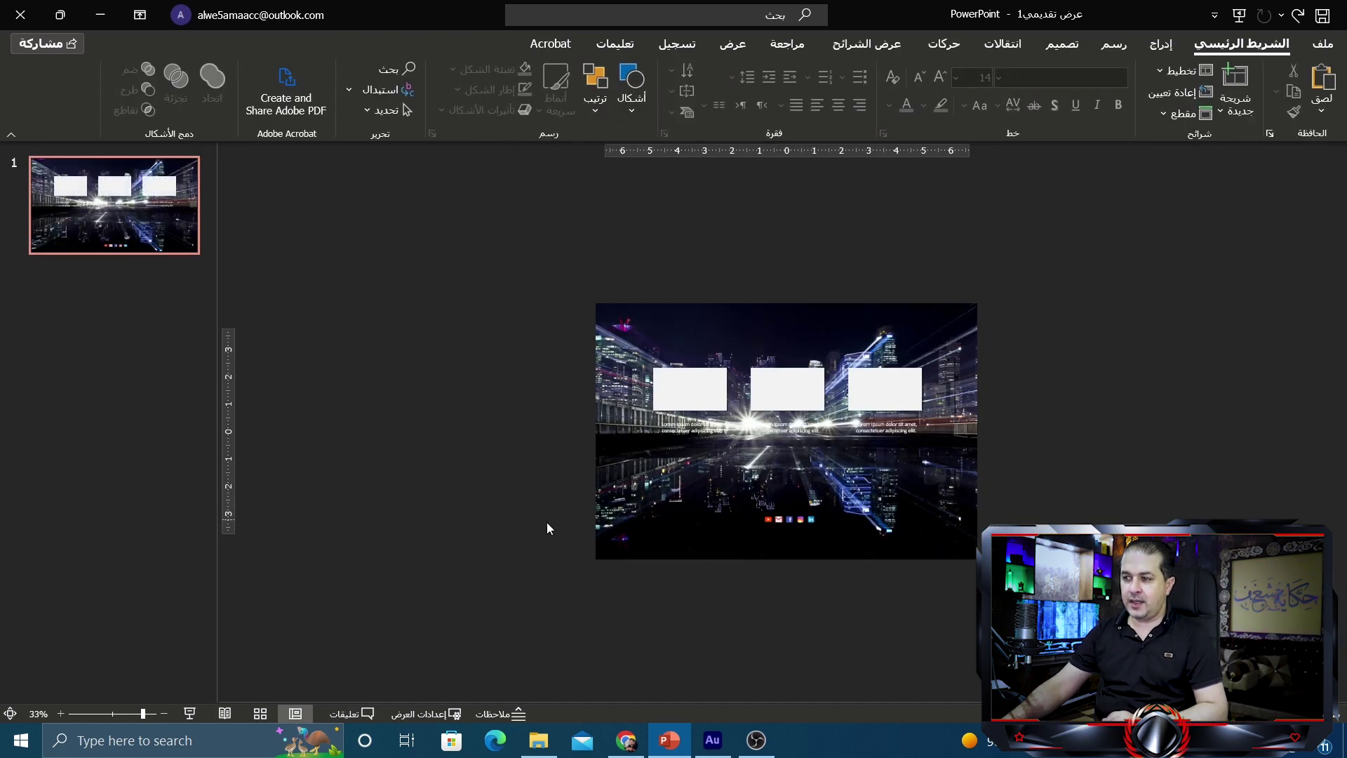
Apply the 4_Custom Layout with the Toronto skyline background to the slide.
ctrl+scroll(714, 500, up, 3)
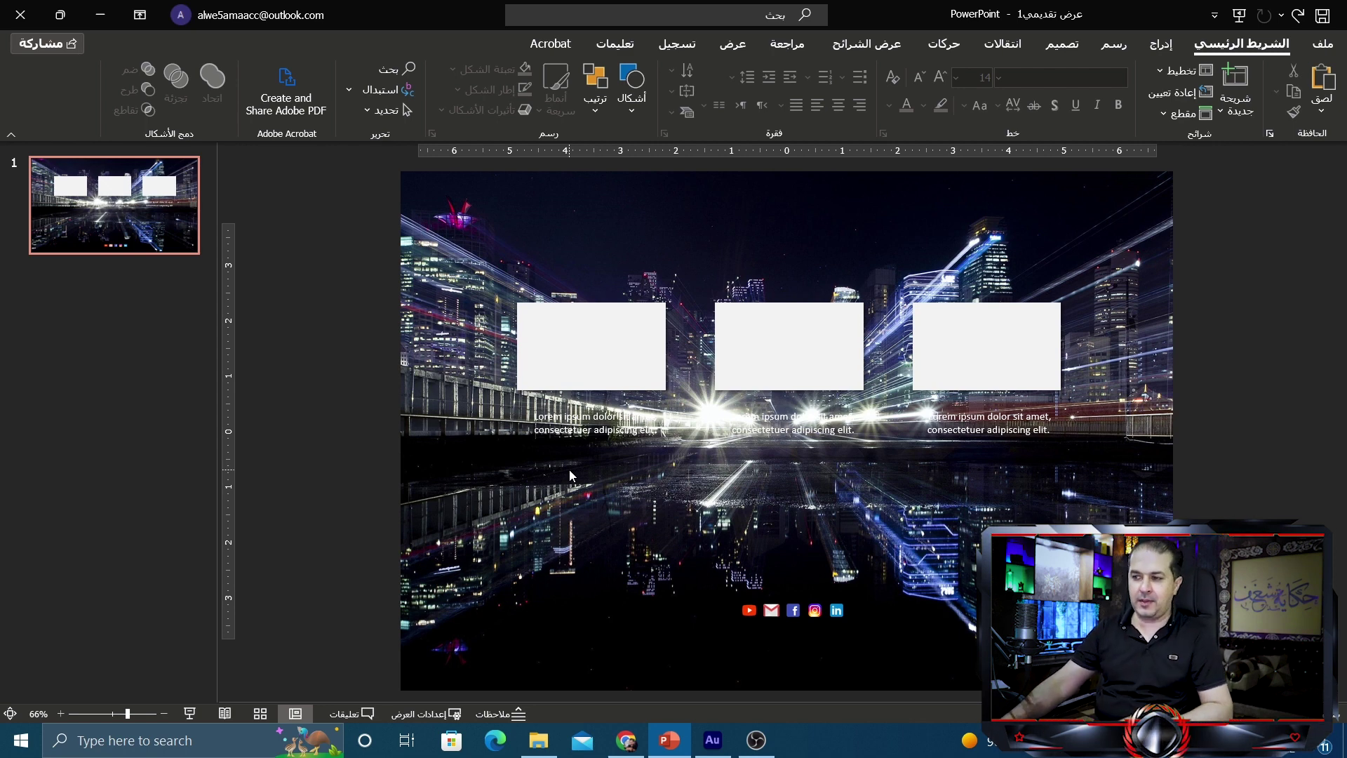
right_click(482, 442)
mouse_move(397, 512)
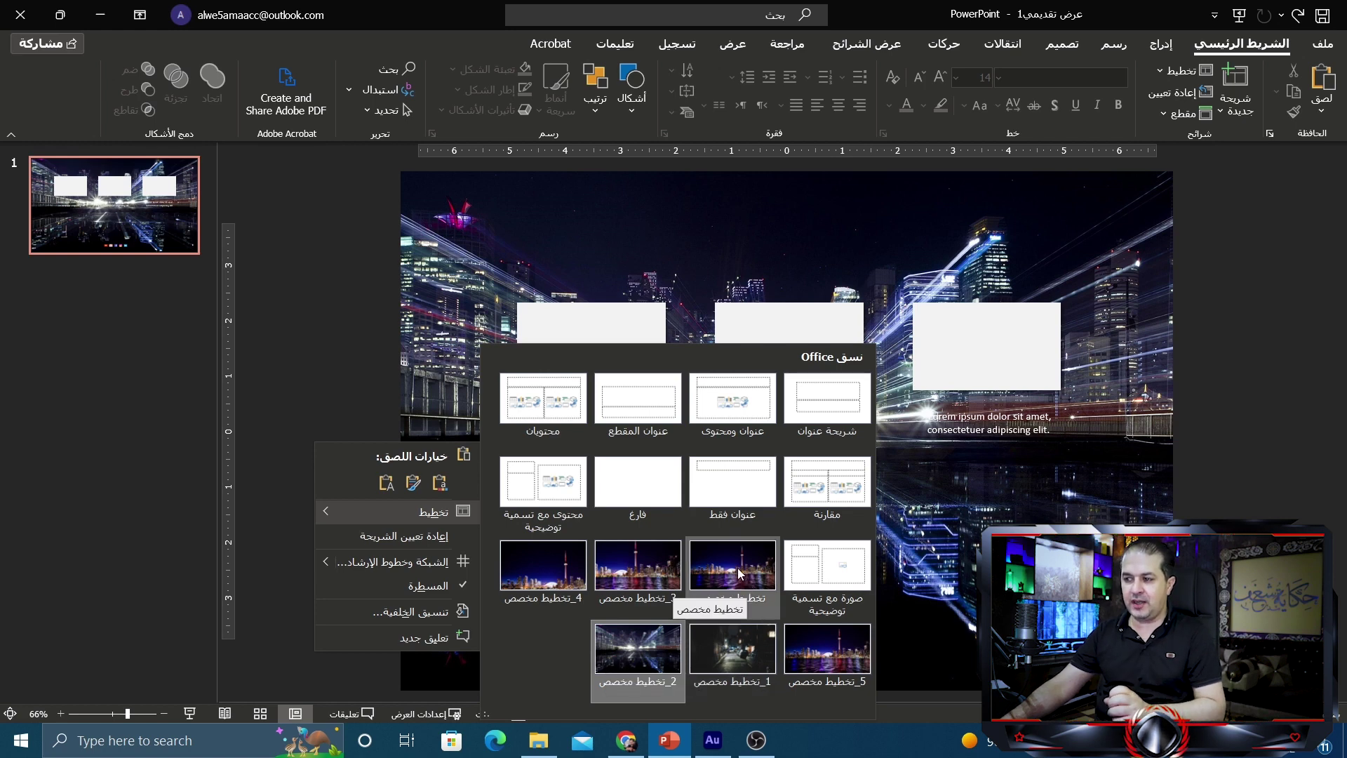
click(551, 570)
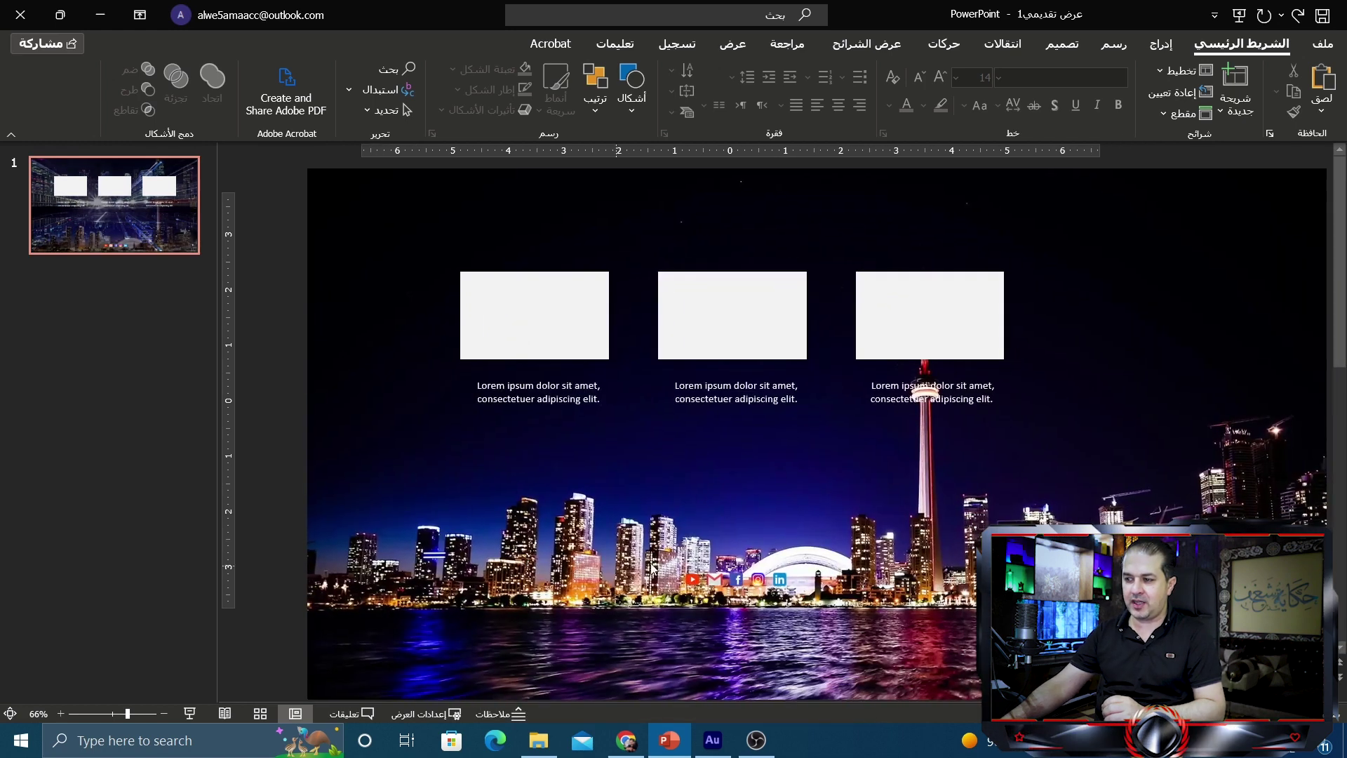
ctrl+scroll(829, 610, down, 2)
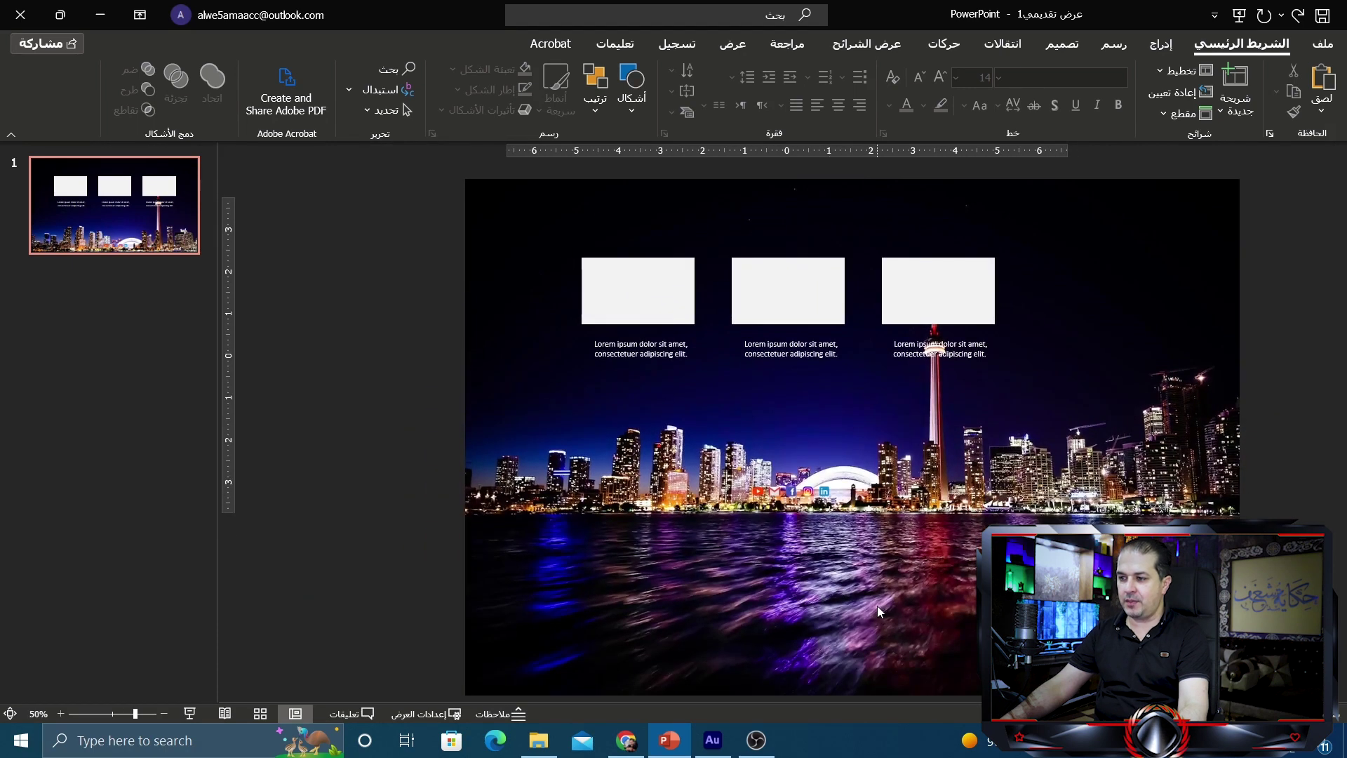
right_click(695, 571)
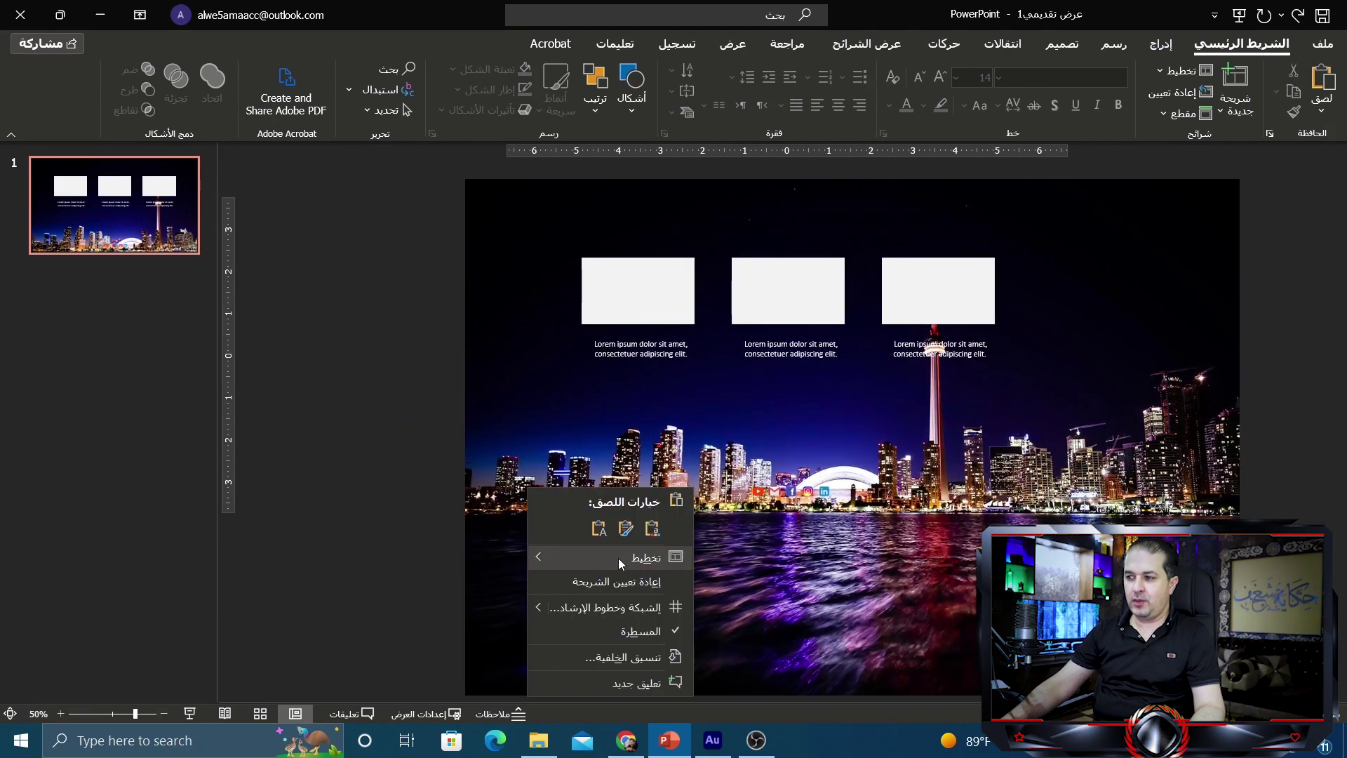
mouse_move(605, 557)
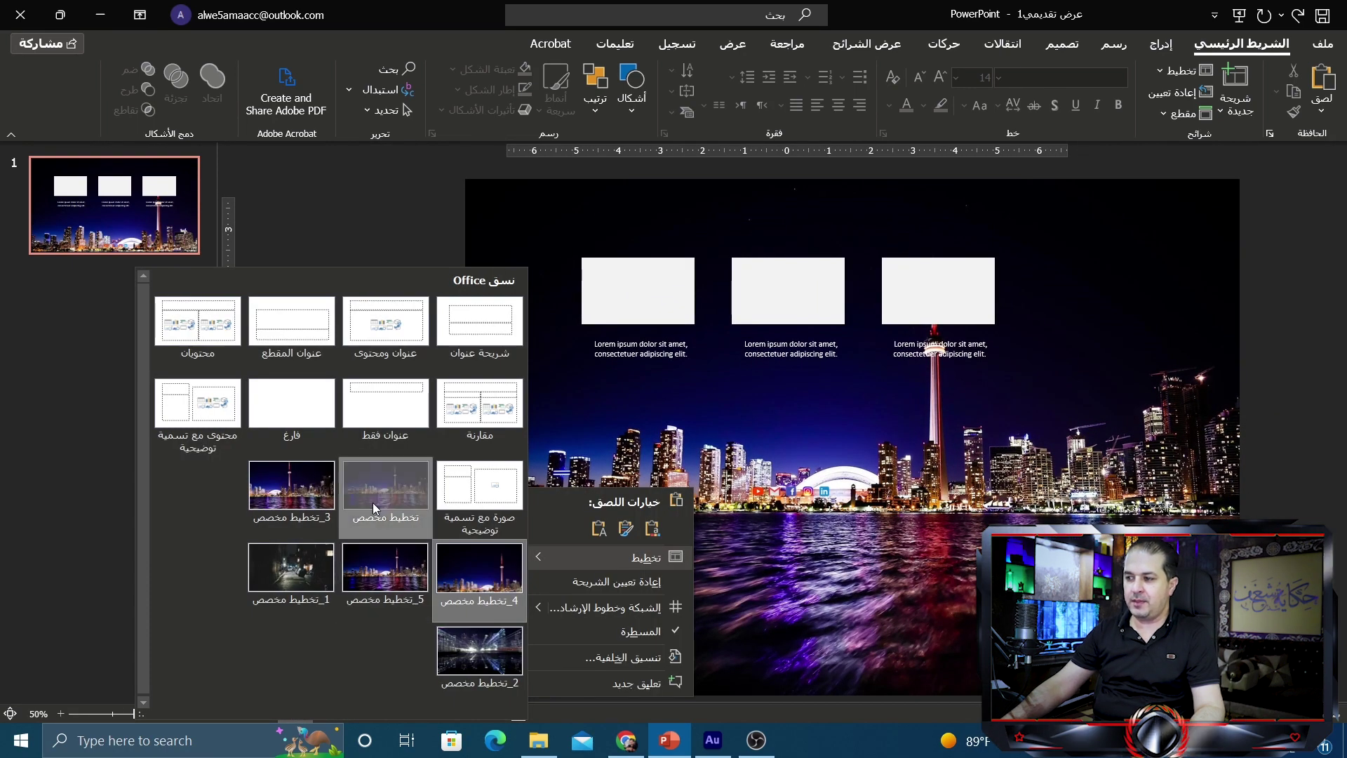
click(373, 503)
right_click(705, 541)
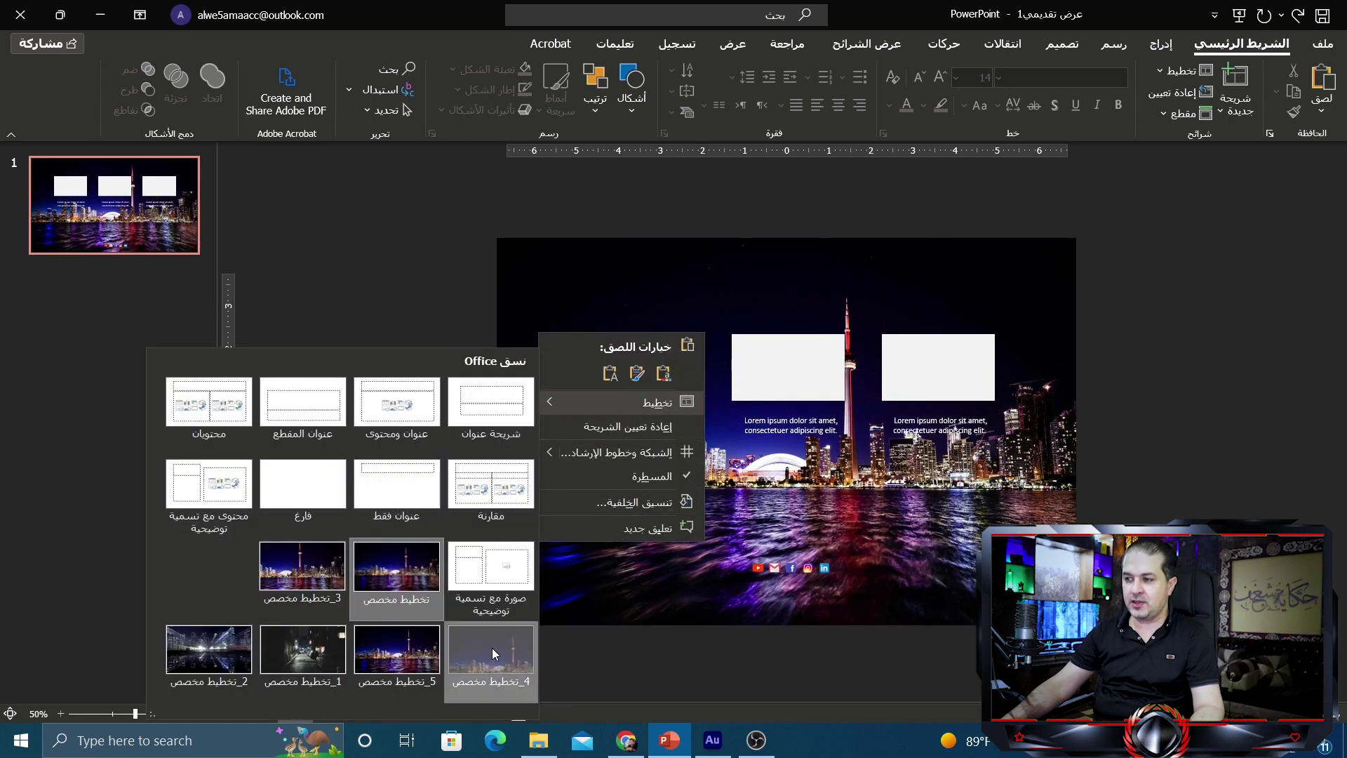
click(494, 654)
ctrl+scroll(697, 526, up, 2)
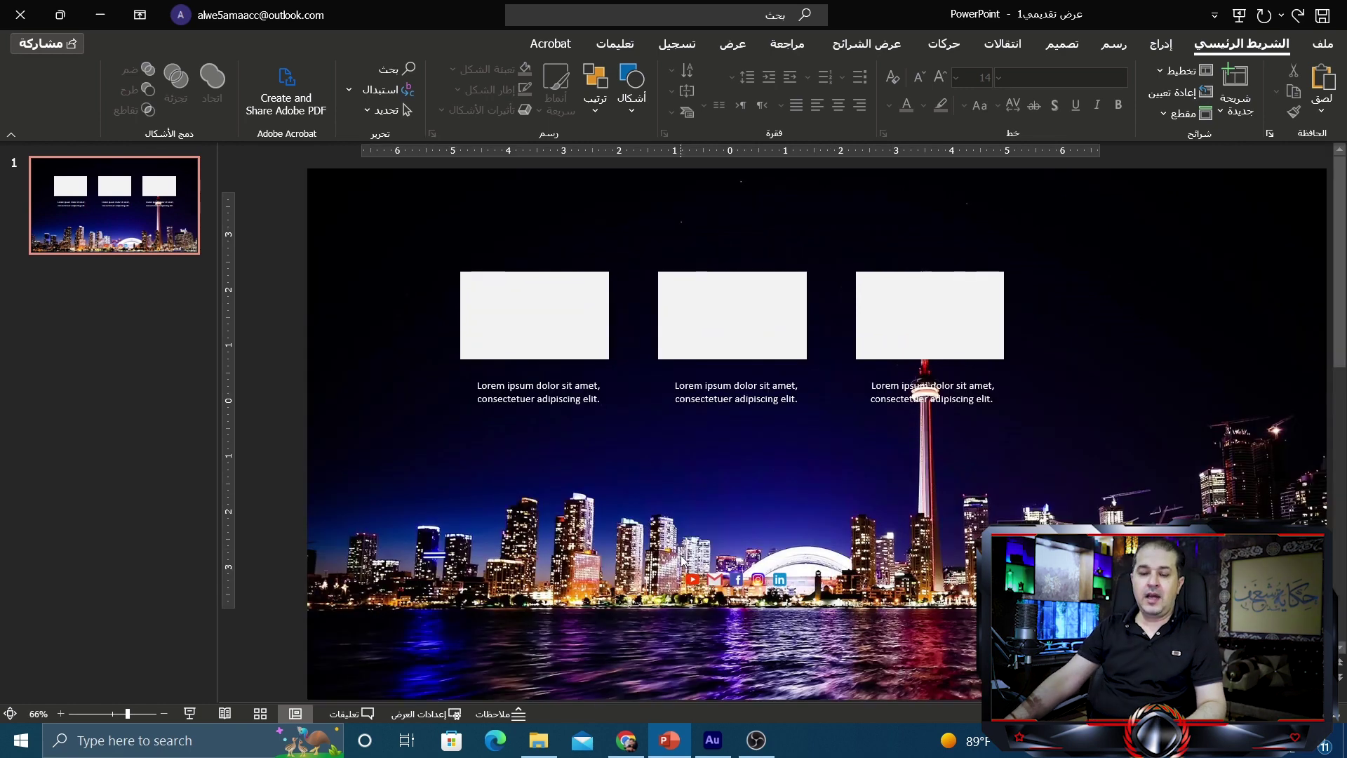